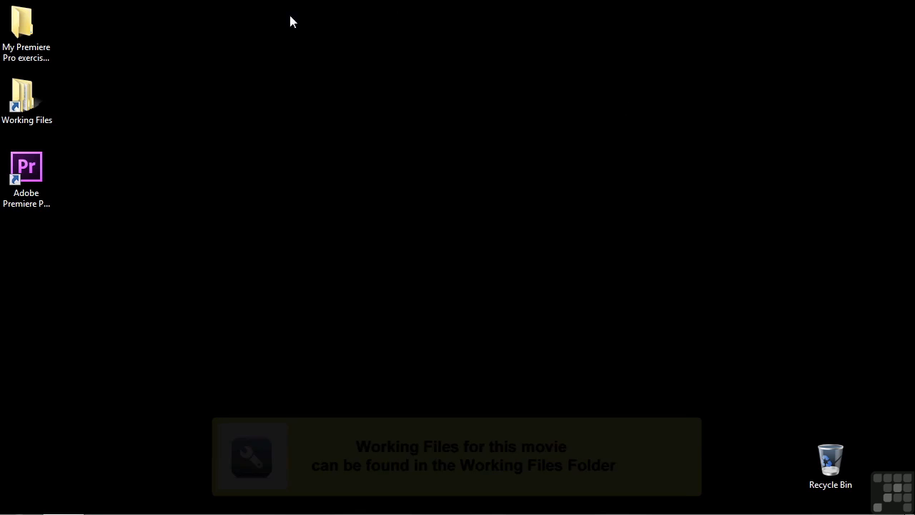
Open 0904-effect properties.prproj from the Working Files projects folder.
{"action": "double_click", "coordinate": [27, 96]}
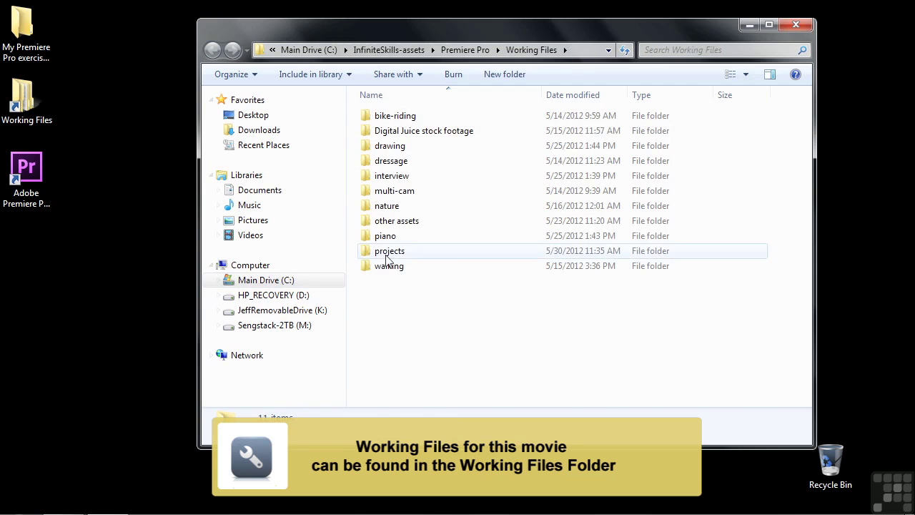
{"action": "double_click", "coordinate": [389, 252]}
{"action": "left_click_drag", "start_coordinate": [806, 277], "coordinate": [812, 388]}
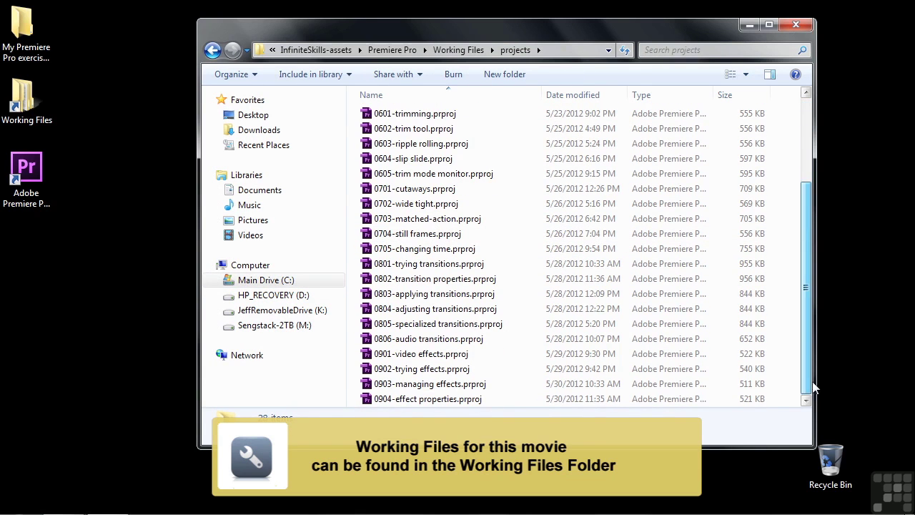
{"action": "double_click", "coordinate": [415, 400]}
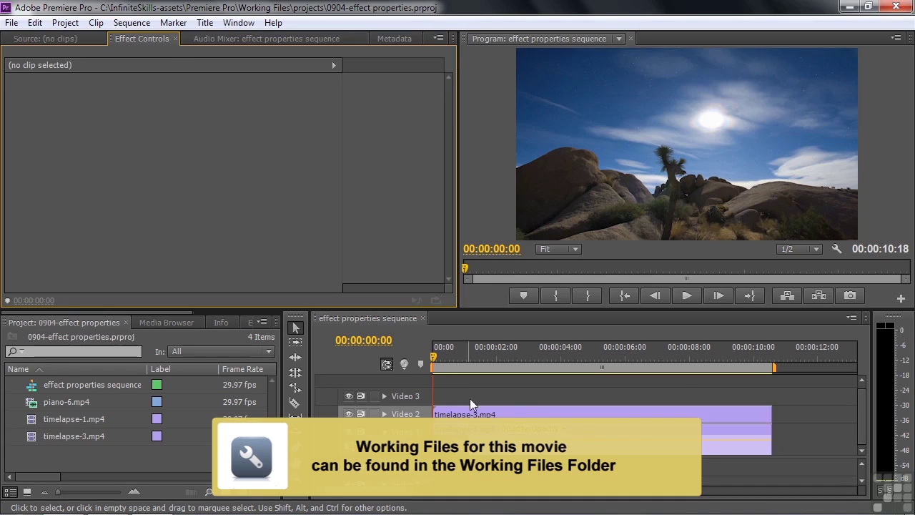
Load timelapse-3.mp4 from Video 2 into Effect Controls and cue the playhead to 00:00:01:02.
{"action": "left_click", "coordinate": [473, 415]}
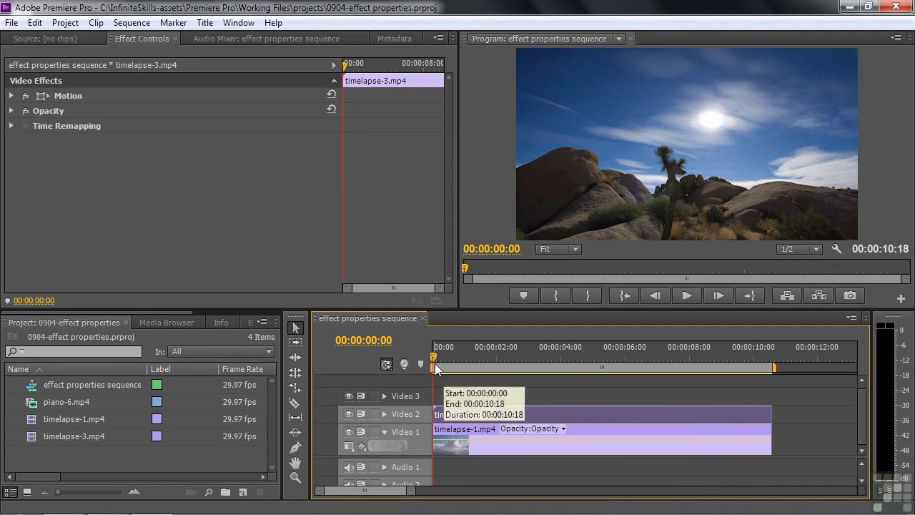
{"action": "left_click_drag", "start_coordinate": [432, 359], "coordinate": [466, 360]}
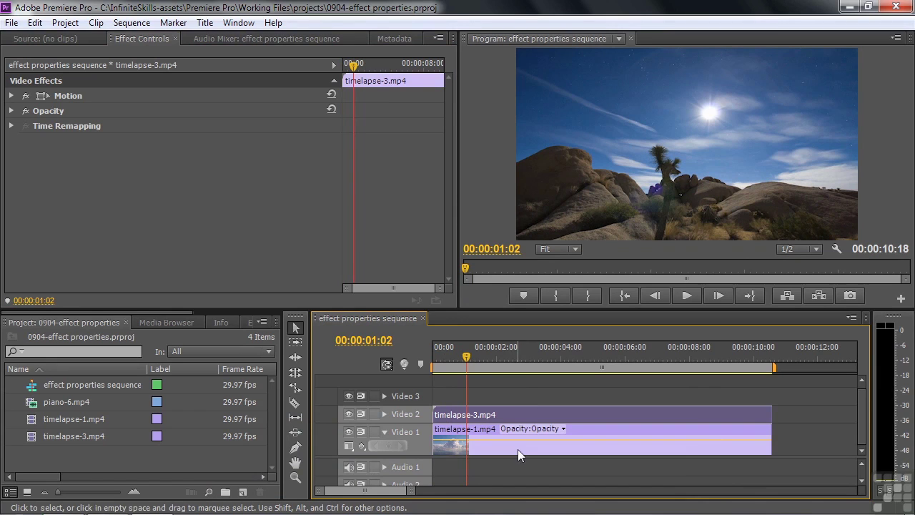
{"action": "mouse_move", "coordinate": [514, 413]}
{"action": "left_mouse_down"}
{"action": "mouse_move", "coordinate": [585, 412]}
{"action": "mouse_move", "coordinate": [535, 420]}
{"action": "left_mouse_up"}
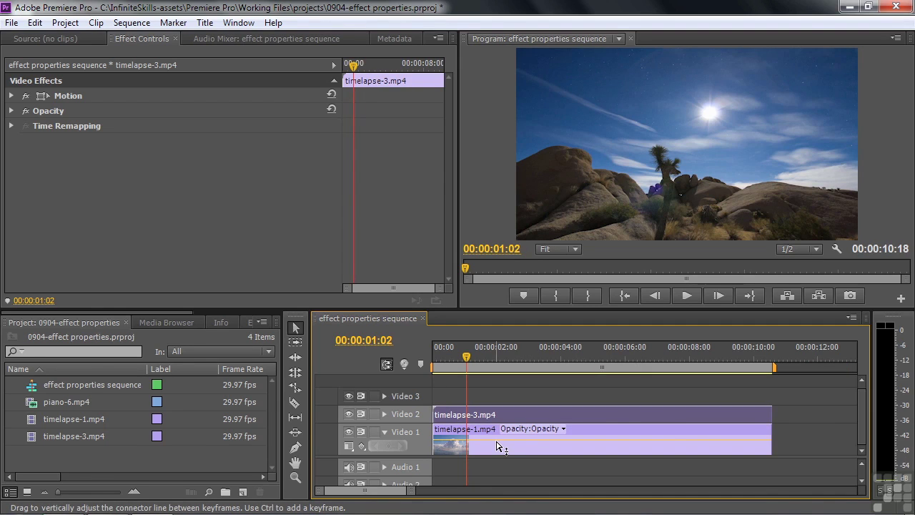
{"action": "mouse_move", "coordinate": [499, 446]}
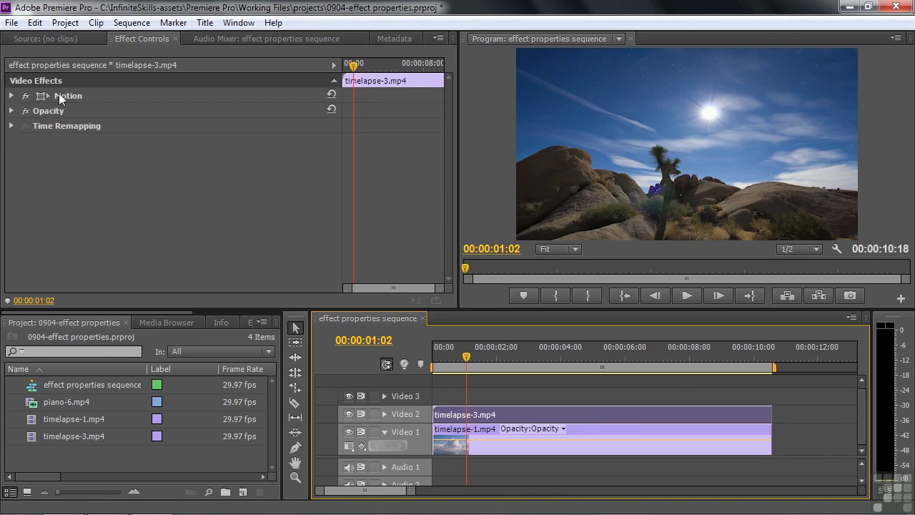
Move timelapse-3.mp4 to Position 800, 846 under Motion.
{"action": "left_click", "coordinate": [13, 95]}
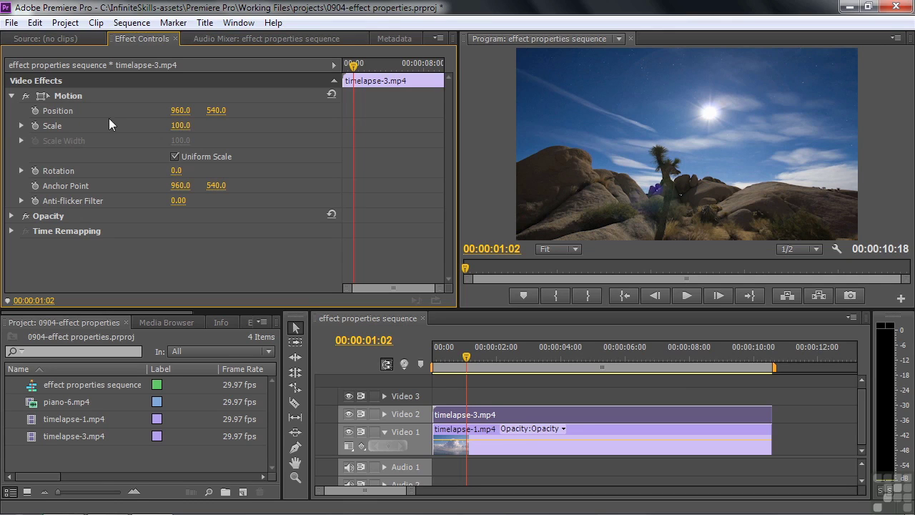
{"action": "left_click", "coordinate": [180, 111]}
{"action": "type", "text": "800"}
{"action": "key", "text": "Return"}
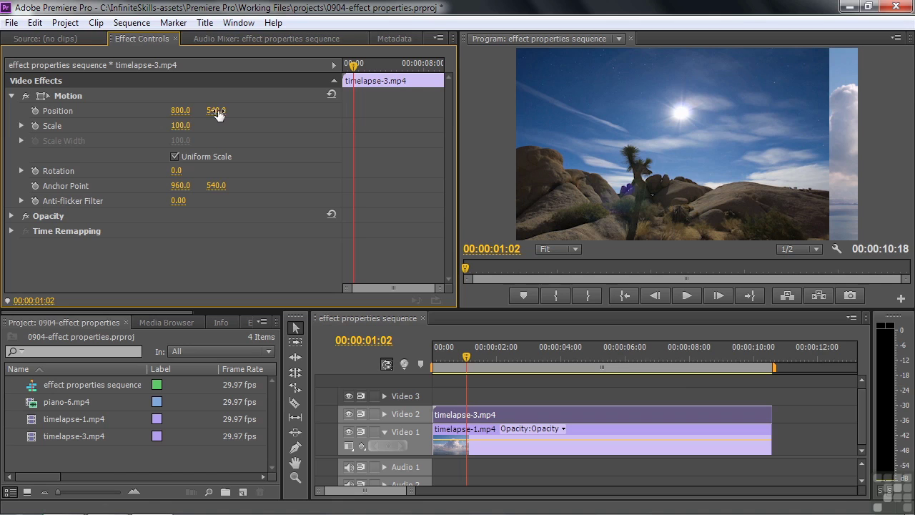
{"action": "mouse_move", "coordinate": [214, 113]}
{"action": "left_mouse_down"}
{"action": "mouse_move", "coordinate": [29, 113]}
{"action": "mouse_move", "coordinate": [271, 113]}
{"action": "mouse_move", "coordinate": [190, 113]}
{"action": "mouse_move", "coordinate": [229, 113]}
{"action": "mouse_move", "coordinate": [220, 112]}
{"action": "left_mouse_up"}
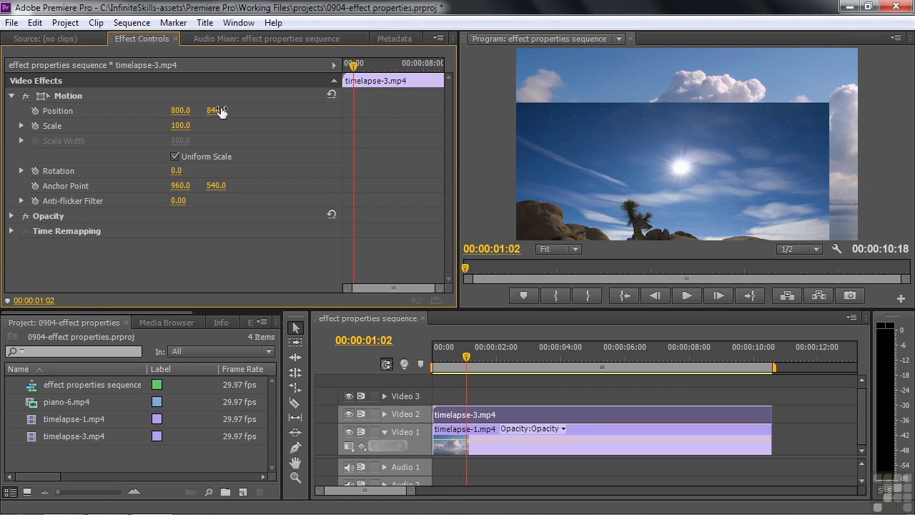
Experiment with the Scale slider, shrinking and enlarging timelapse-3.mp4.
{"action": "left_click", "coordinate": [20, 126]}
{"action": "left_click_drag", "start_coordinate": [321, 153], "coordinate": [120, 159]}
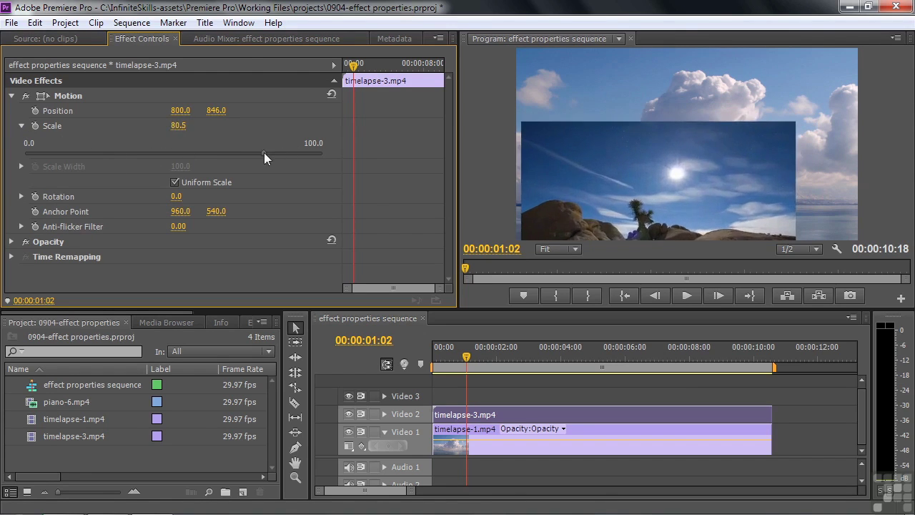
{"action": "left_click_drag", "start_coordinate": [263, 152], "coordinate": [216, 153]}
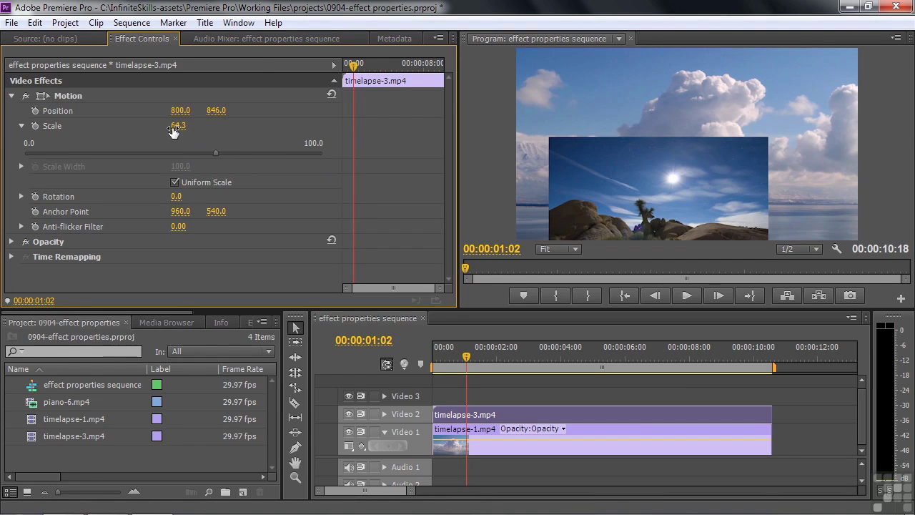
{"action": "left_click_drag", "start_coordinate": [178, 128], "coordinate": [221, 127]}
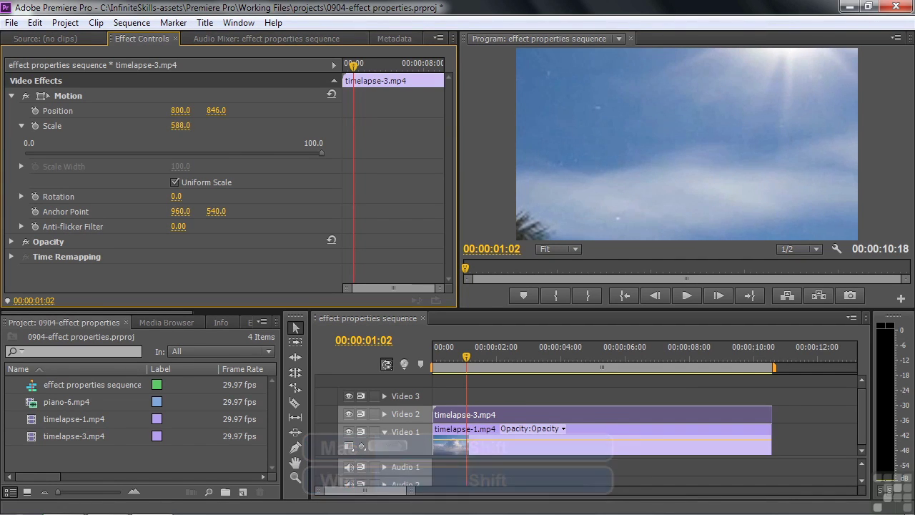
{"action": "left_click_drag", "start_coordinate": [221, 127], "coordinate": [80, 127]}
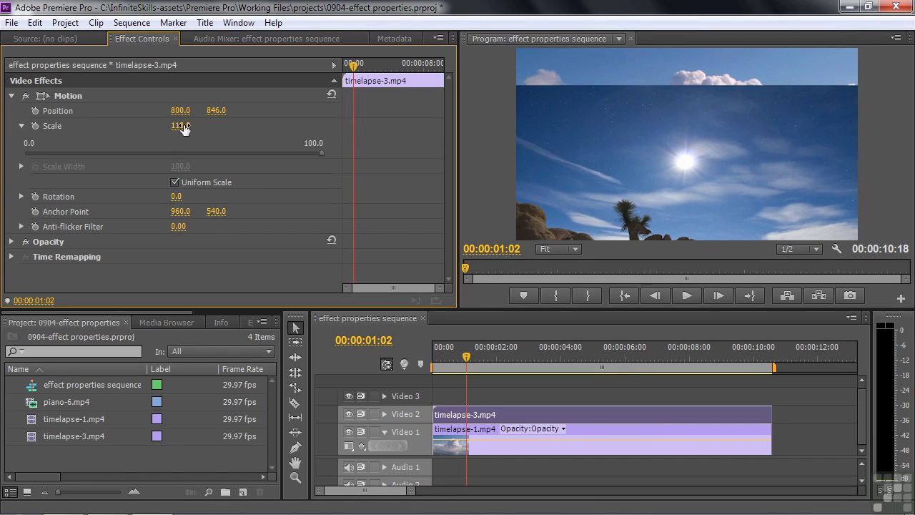
Enter Scale 1000, which caps at 600, then scrub it down to 69.
{"action": "left_click", "coordinate": [179, 126]}
{"action": "type", "text": "1000"}
{"action": "key", "text": "Return"}
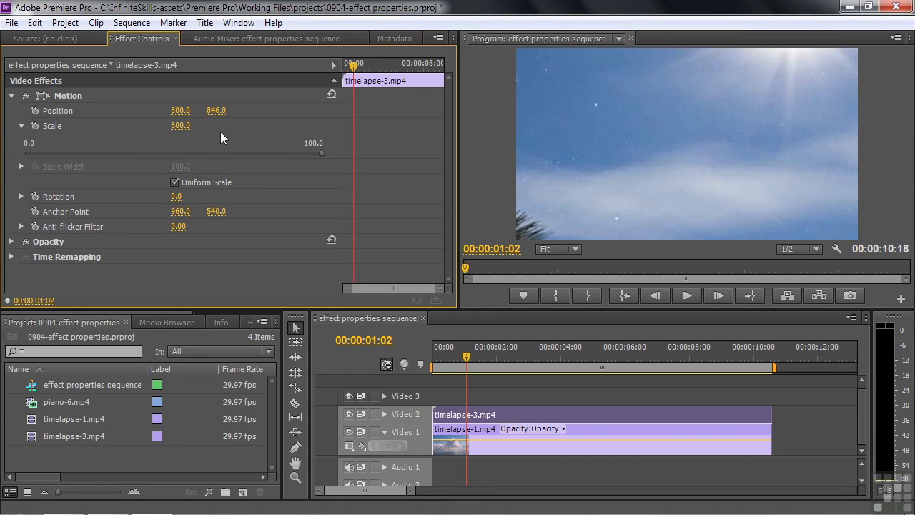
{"action": "left_click_drag", "start_coordinate": [279, 154], "coordinate": [330, 159]}
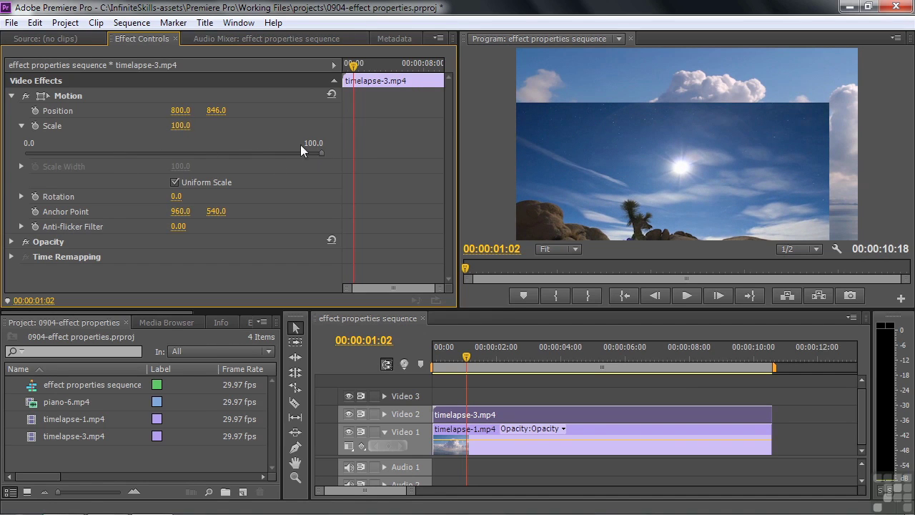
{"action": "left_click_drag", "start_coordinate": [180, 125], "coordinate": [145, 125]}
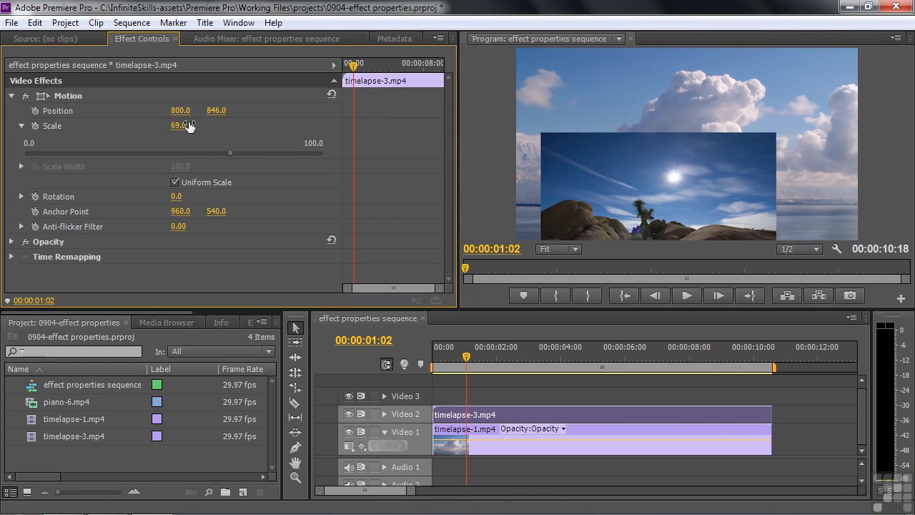
Try the rotation dial, then set Rotation to 5x0.0° and play to 00:00:03:21.
{"action": "left_click", "coordinate": [21, 196]}
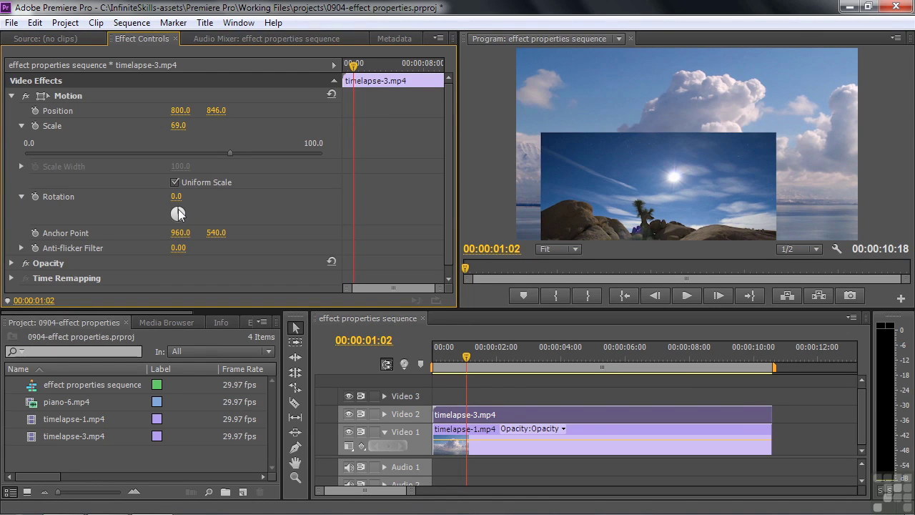
{"action": "mouse_move", "coordinate": [178, 208]}
{"action": "left_mouse_down"}
{"action": "mouse_move", "coordinate": [343, 213]}
{"action": "mouse_move", "coordinate": [109, 217]}
{"action": "mouse_move", "coordinate": [196, 210]}
{"action": "mouse_move", "coordinate": [169, 225]}
{"action": "mouse_move", "coordinate": [176, 199]}
{"action": "mouse_move", "coordinate": [187, 221]}
{"action": "mouse_move", "coordinate": [156, 214]}
{"action": "mouse_move", "coordinate": [195, 203]}
{"action": "mouse_move", "coordinate": [169, 224]}
{"action": "mouse_move", "coordinate": [184, 197]}
{"action": "mouse_move", "coordinate": [193, 222]}
{"action": "mouse_move", "coordinate": [165, 229]}
{"action": "mouse_move", "coordinate": [184, 200]}
{"action": "mouse_move", "coordinate": [191, 219]}
{"action": "mouse_move", "coordinate": [161, 220]}
{"action": "mouse_move", "coordinate": [184, 204]}
{"action": "left_mouse_up"}
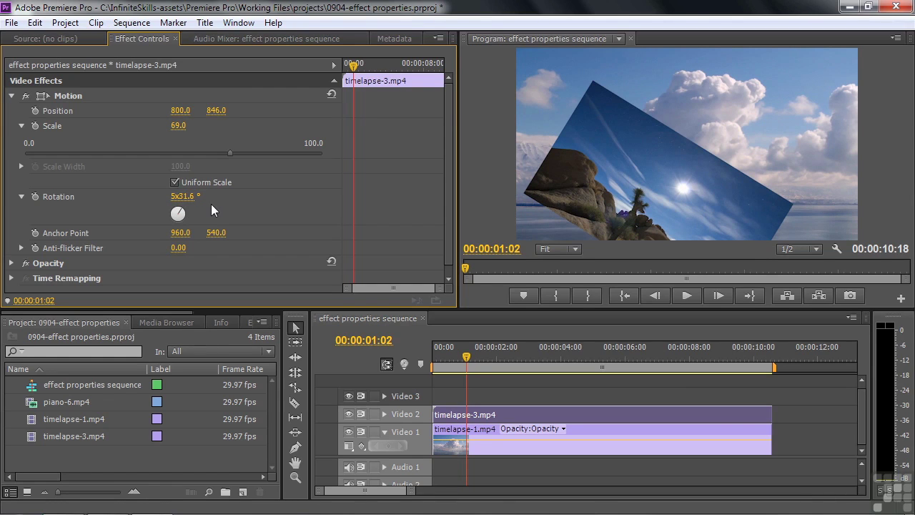
{"action": "left_click", "coordinate": [187, 197]}
{"action": "left_click_drag", "start_coordinate": [185, 197], "coordinate": [216, 202]}
{"action": "key", "text": "BackSpace"}
{"action": "key", "text": "Return"}
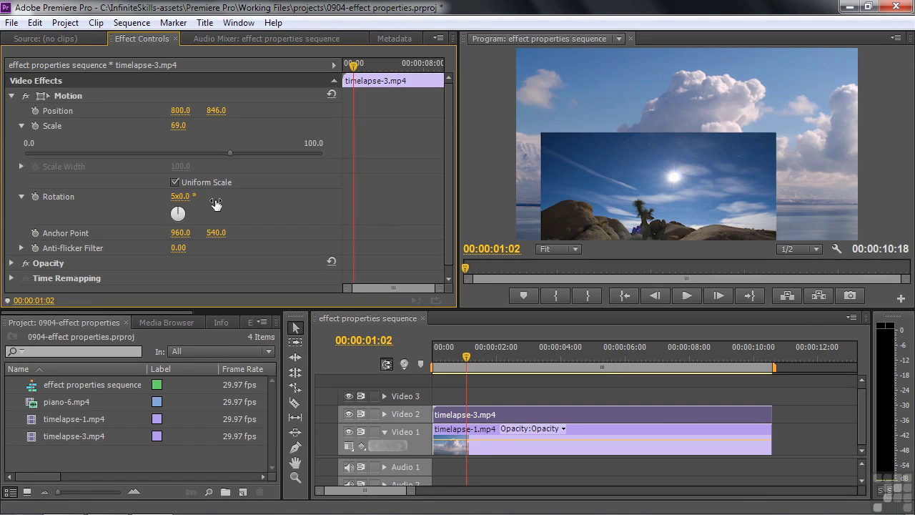
{"action": "key", "text": "space"}
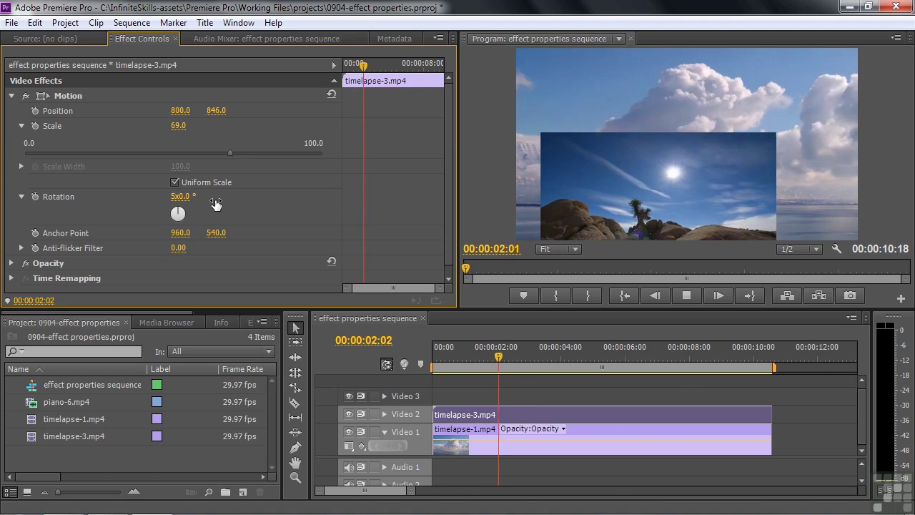
{"action": "key", "text": "space"}
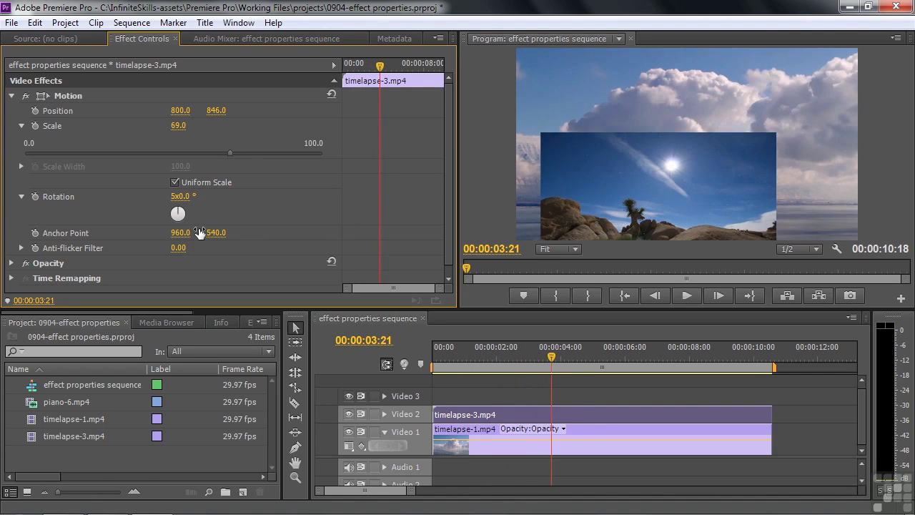
Keyframe Rotation with 0° at the clip start and preview the spin animation.
{"action": "left_click", "coordinate": [34, 197]}
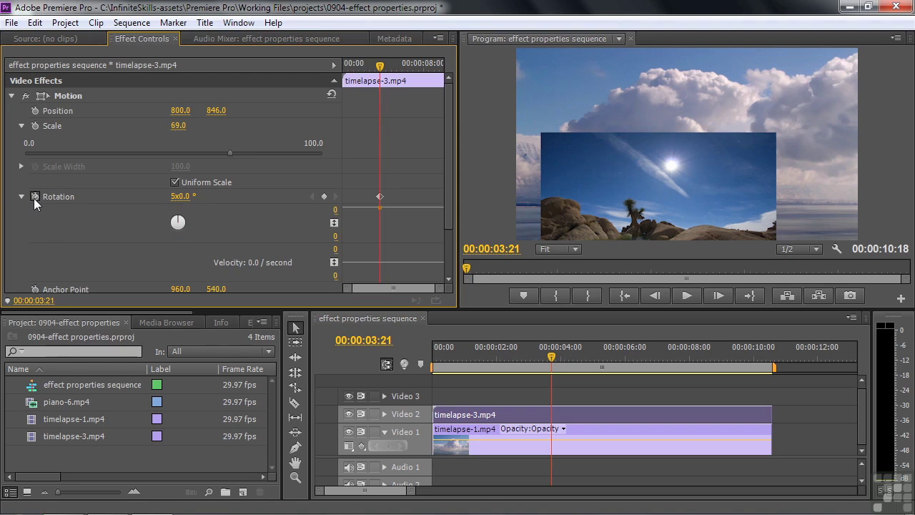
{"action": "left_click_drag", "start_coordinate": [379, 72], "coordinate": [333, 73]}
{"action": "left_click", "coordinate": [192, 196]}
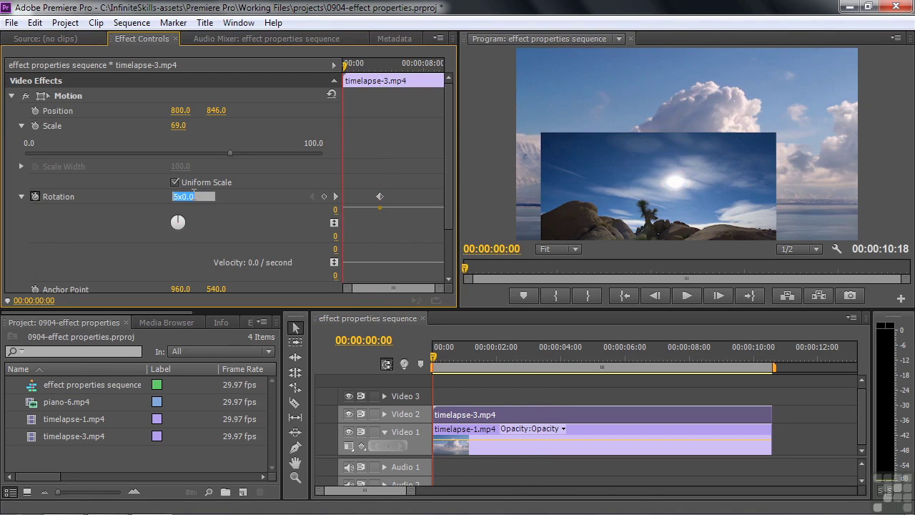
{"action": "type", "text": "0"}
{"action": "key", "text": "Return"}
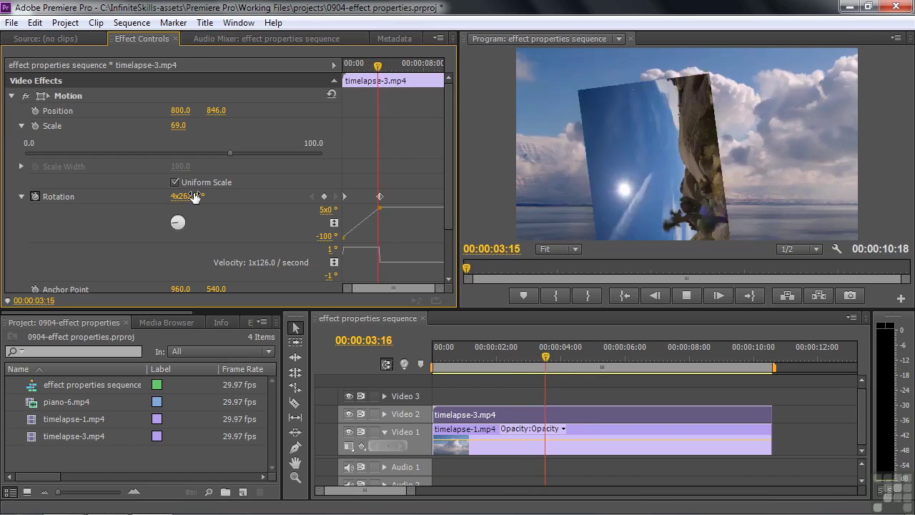
{"action": "key", "text": "space"}
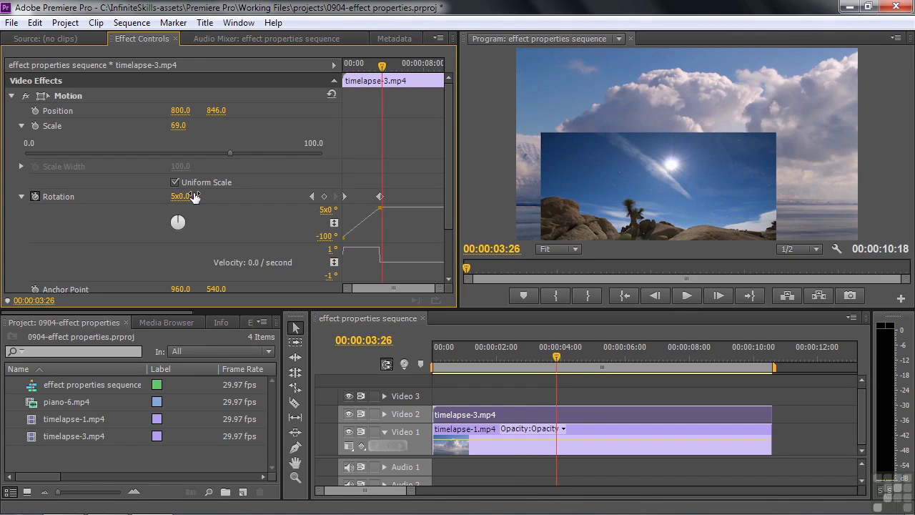
Delete the rotation keyframes, reset Motion to defaults and turn off the Rotation stopwatch.
{"action": "left_click", "coordinate": [379, 197]}
{"action": "key", "text": "Delete"}
{"action": "left_click", "coordinate": [345, 194]}
{"action": "key", "text": "Delete"}
{"action": "left_click", "coordinate": [330, 94]}
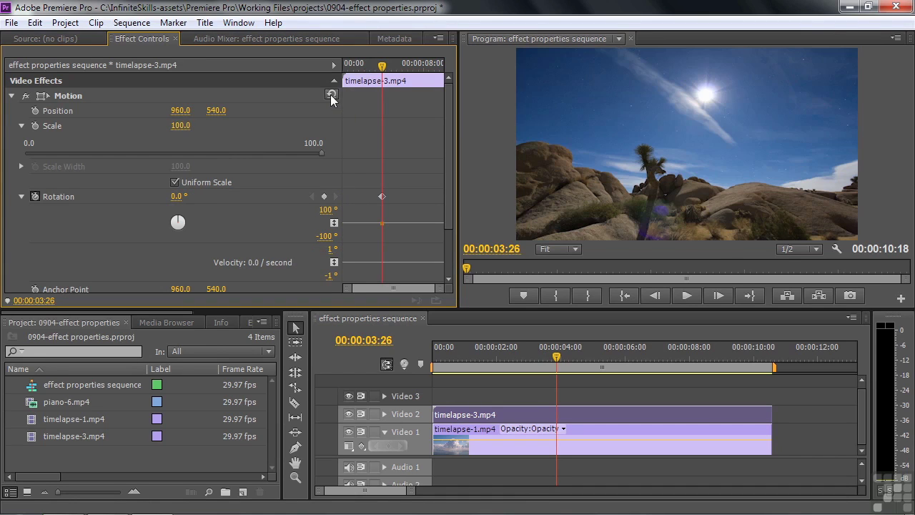
{"action": "left_click", "coordinate": [383, 196]}
{"action": "key", "text": "Delete"}
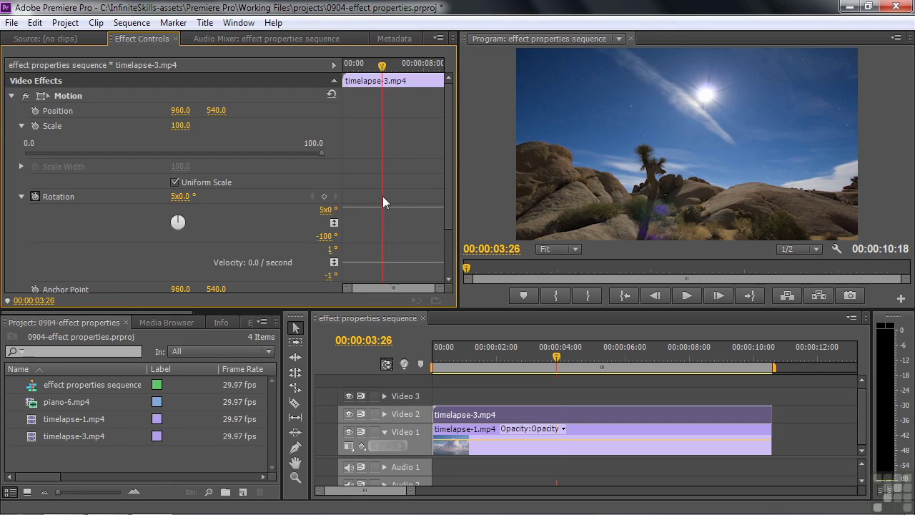
{"action": "left_click", "coordinate": [34, 196]}
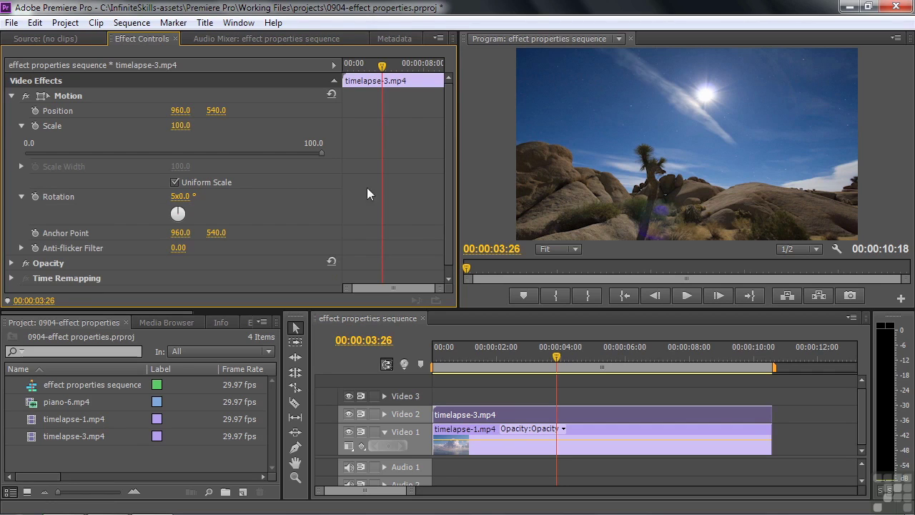
Set timelapse-3.mp4's Opacity blend mode to Hard Light and scrub to preview it.
{"action": "left_click", "coordinate": [11, 96]}
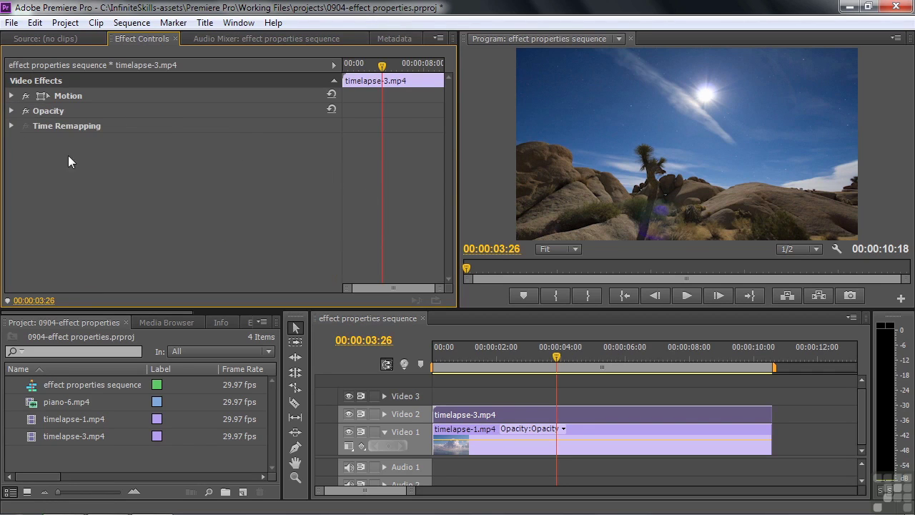
{"action": "left_click", "coordinate": [11, 111]}
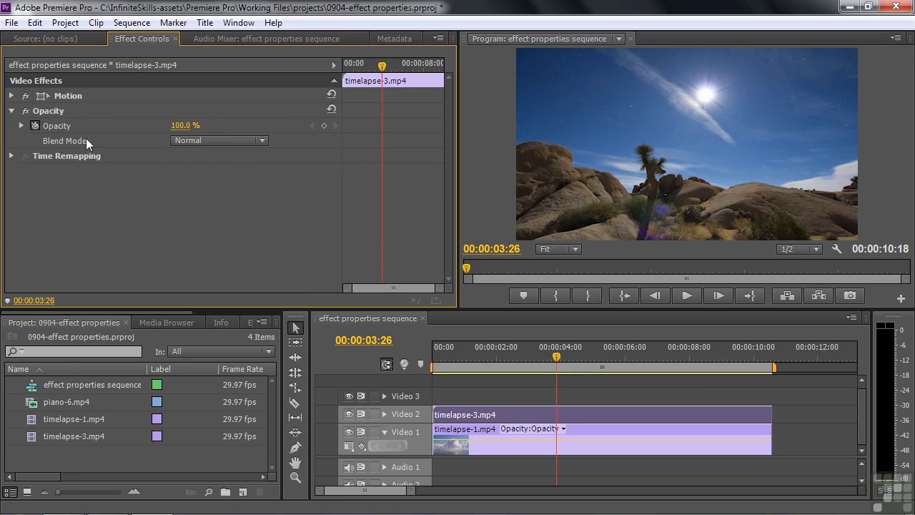
{"action": "left_click", "coordinate": [261, 139]}
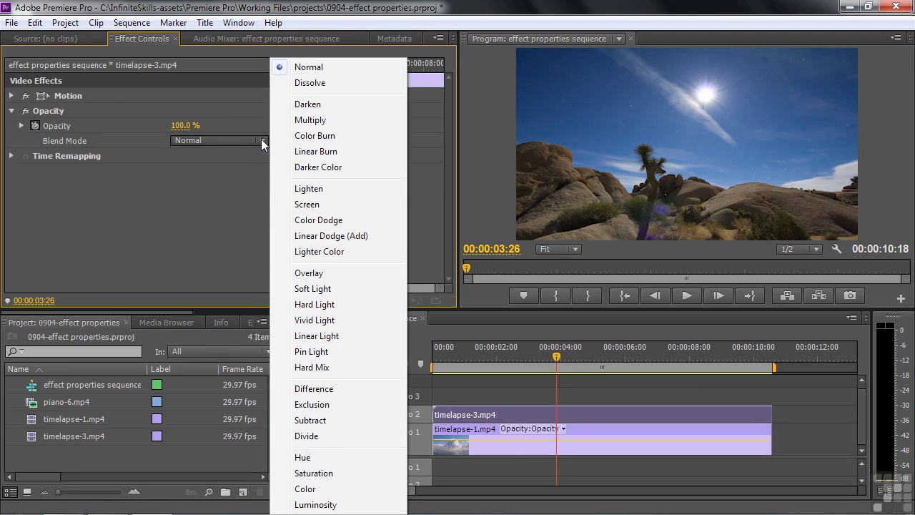
{"action": "left_click", "coordinate": [311, 304]}
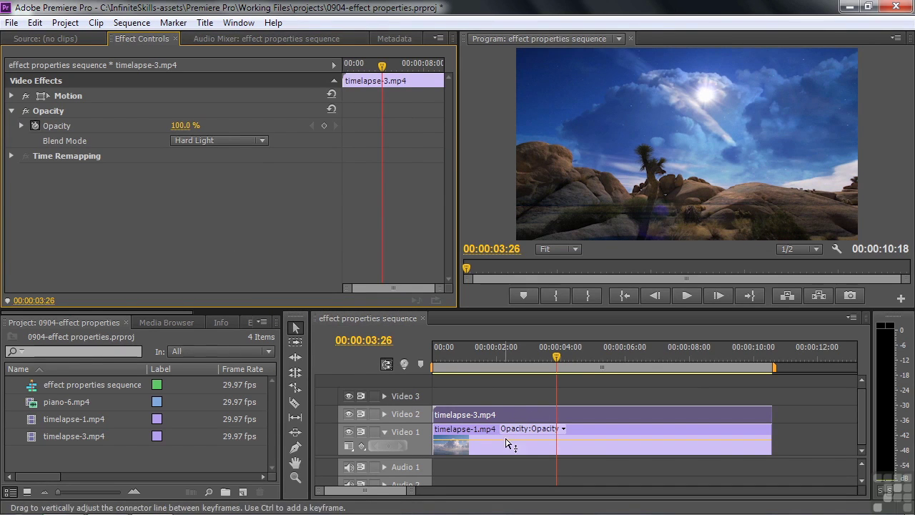
{"action": "left_click", "coordinate": [531, 358]}
{"action": "left_click_drag", "start_coordinate": [531, 358], "coordinate": [558, 361]}
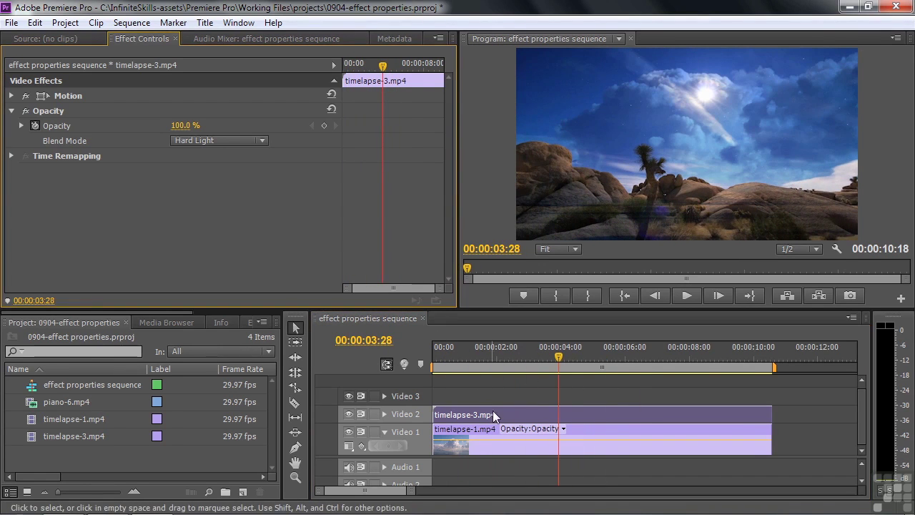
{"action": "left_click", "coordinate": [325, 245]}
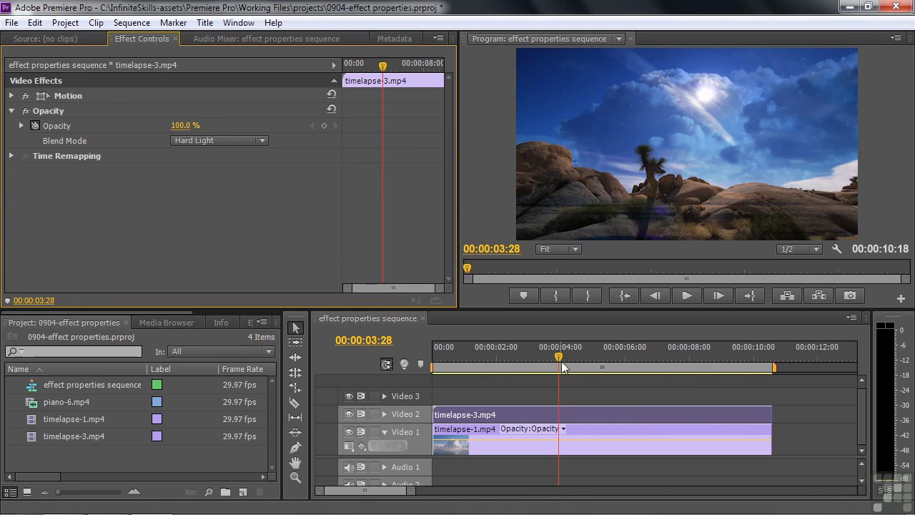
{"action": "mouse_move", "coordinate": [562, 370]}
{"action": "left_mouse_down"}
{"action": "mouse_move", "coordinate": [503, 361]}
{"action": "mouse_move", "coordinate": [566, 377]}
{"action": "mouse_move", "coordinate": [619, 368]}
{"action": "mouse_move", "coordinate": [571, 368]}
{"action": "left_mouse_up"}
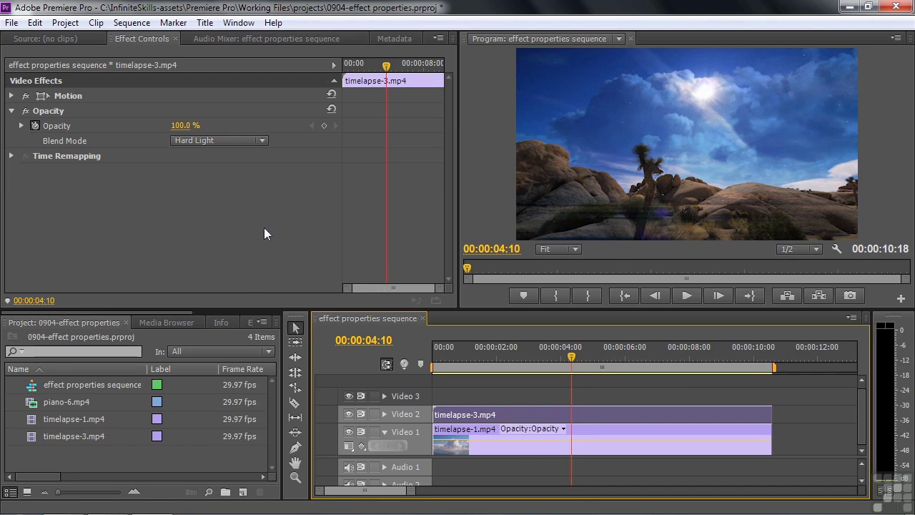
Search 'track', apply Track Matte Key to timelapse-3 and set Matte to Video 3.
{"action": "left_click_drag", "start_coordinate": [171, 311], "coordinate": [202, 314]}
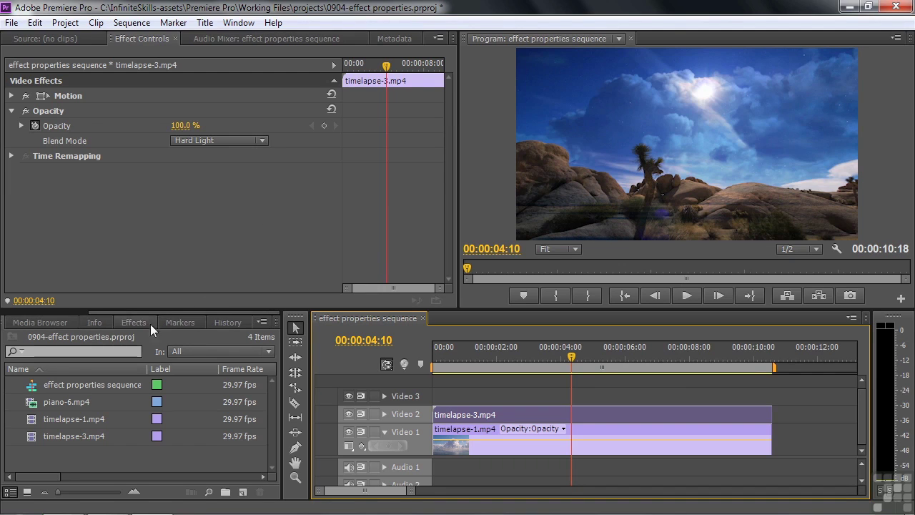
{"action": "left_click", "coordinate": [133, 322]}
{"action": "left_click", "coordinate": [60, 339]}
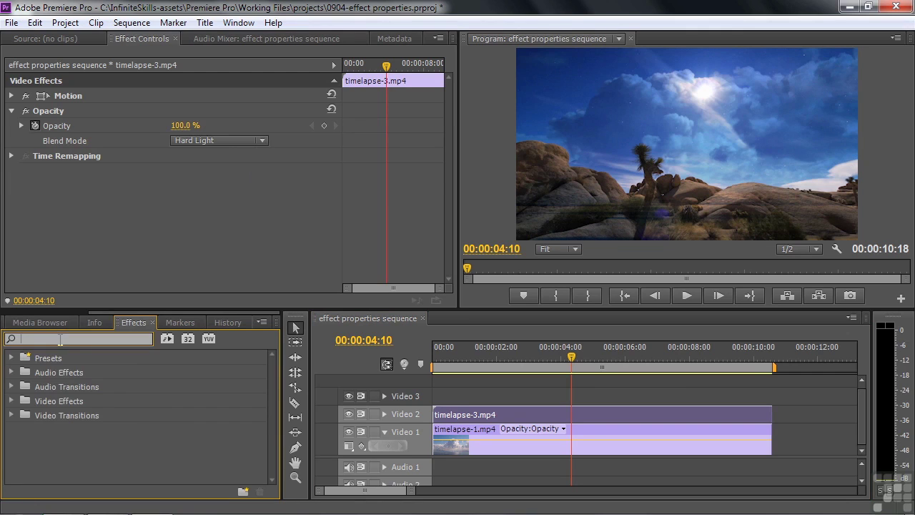
{"action": "type", "text": "track"}
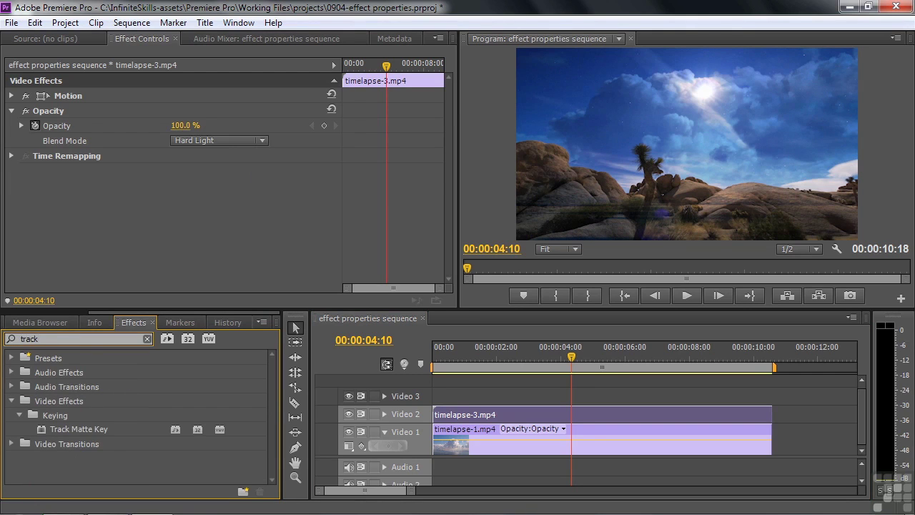
{"action": "left_click_drag", "start_coordinate": [41, 427], "coordinate": [521, 412]}
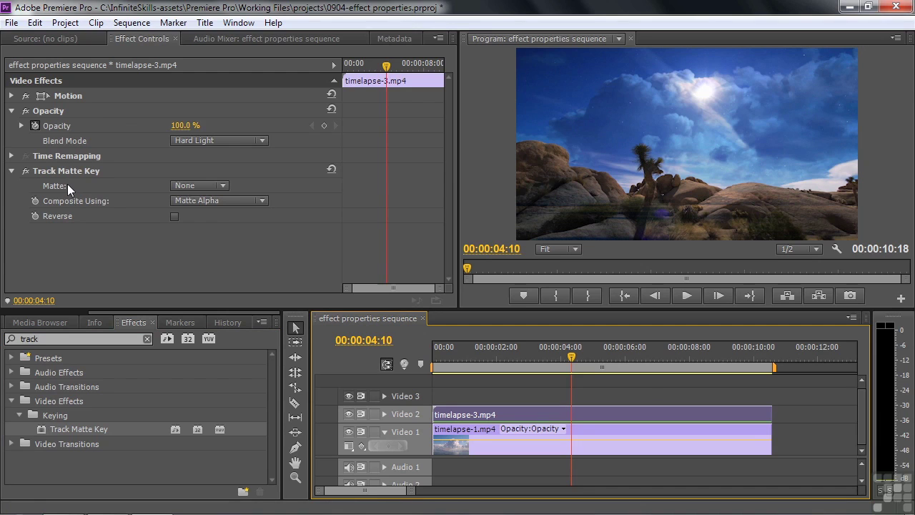
{"action": "left_click", "coordinate": [225, 185]}
{"action": "left_click", "coordinate": [220, 222]}
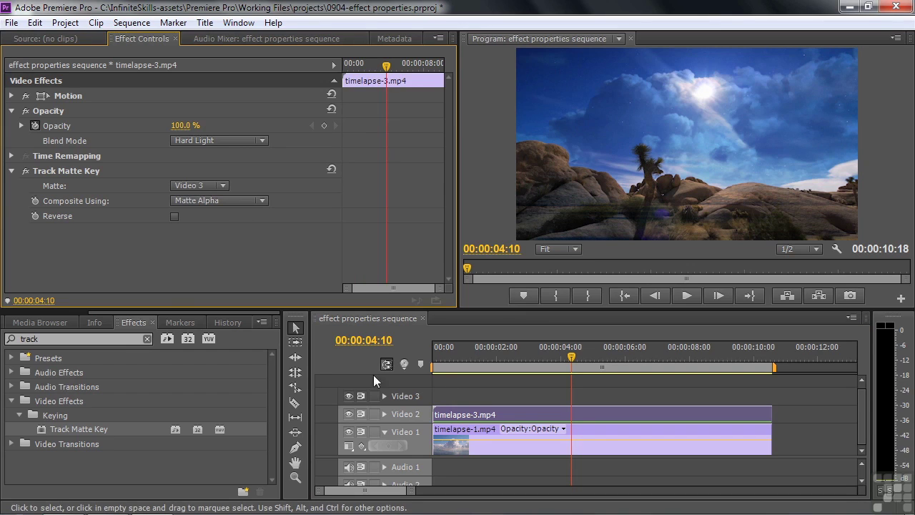
Place piano-6.mp4 on Video 3 and set Composite Using to Matte Luma.
{"action": "left_click_drag", "start_coordinate": [171, 314], "coordinate": [77, 309]}
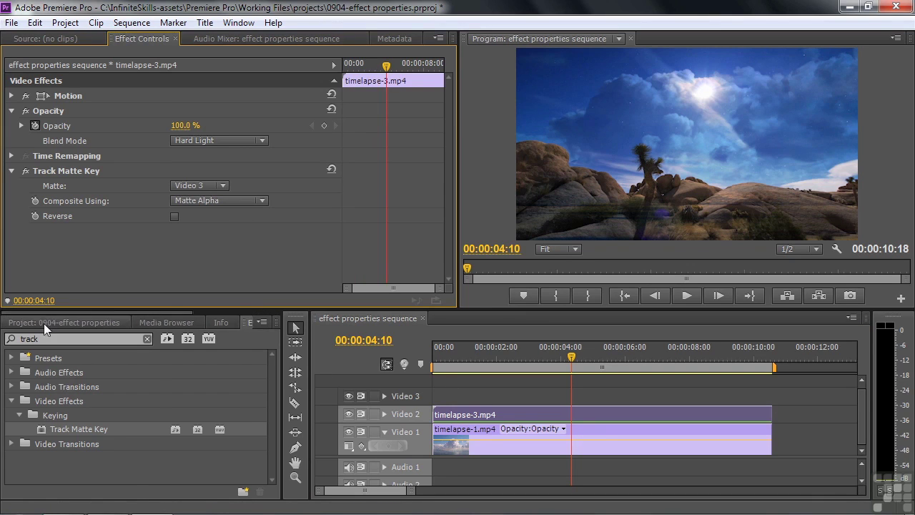
{"action": "left_click", "coordinate": [44, 323]}
{"action": "left_click_drag", "start_coordinate": [35, 401], "coordinate": [465, 397]}
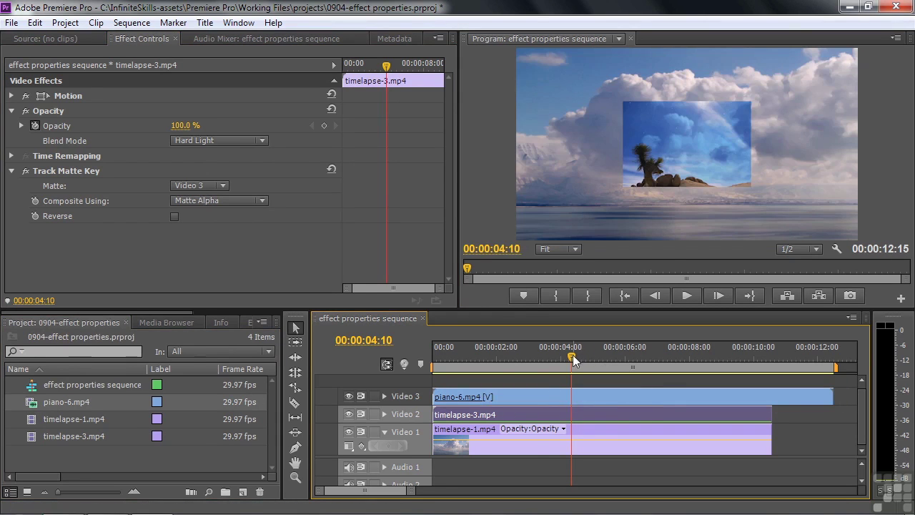
{"action": "left_click_drag", "start_coordinate": [505, 362], "coordinate": [466, 366]}
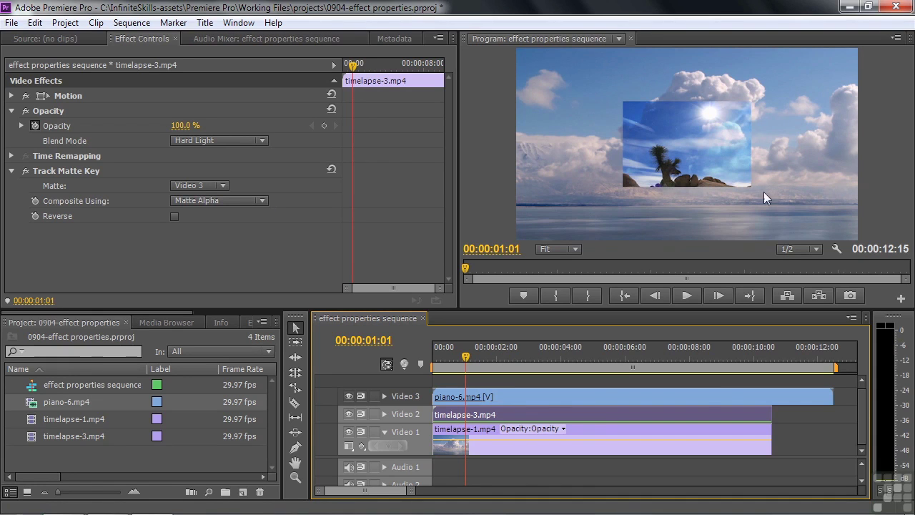
{"action": "left_click", "coordinate": [263, 202]}
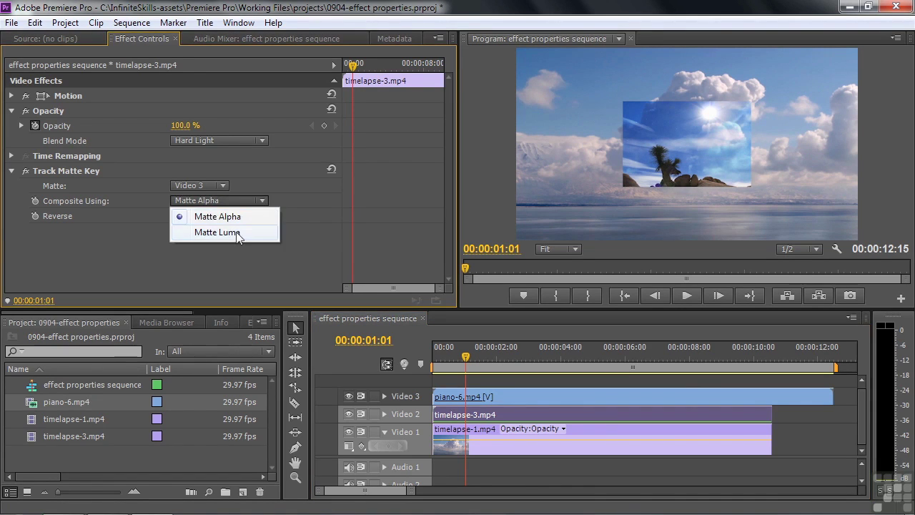
{"action": "left_click", "coordinate": [238, 236]}
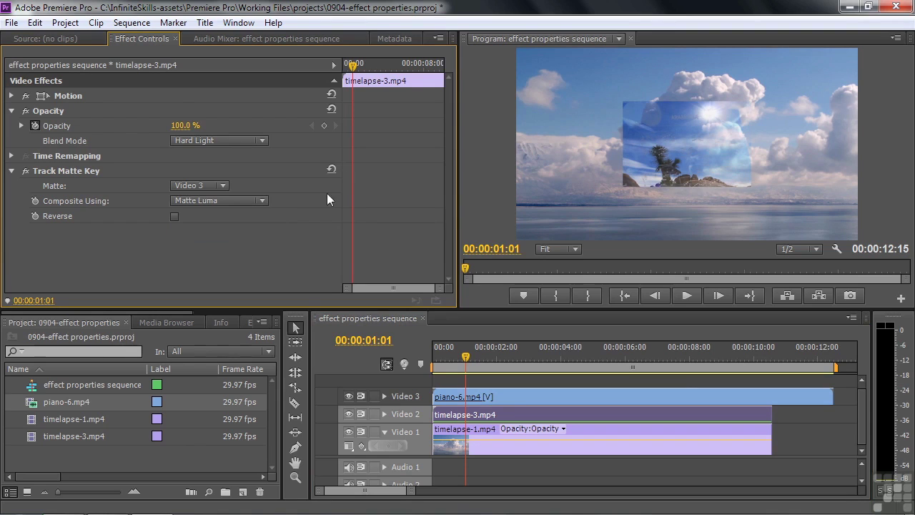
Uncheck Uniform Scale on piano-6.mp4 and stretch it to Scale Width 333, Height 273.
{"action": "left_click", "coordinate": [514, 396]}
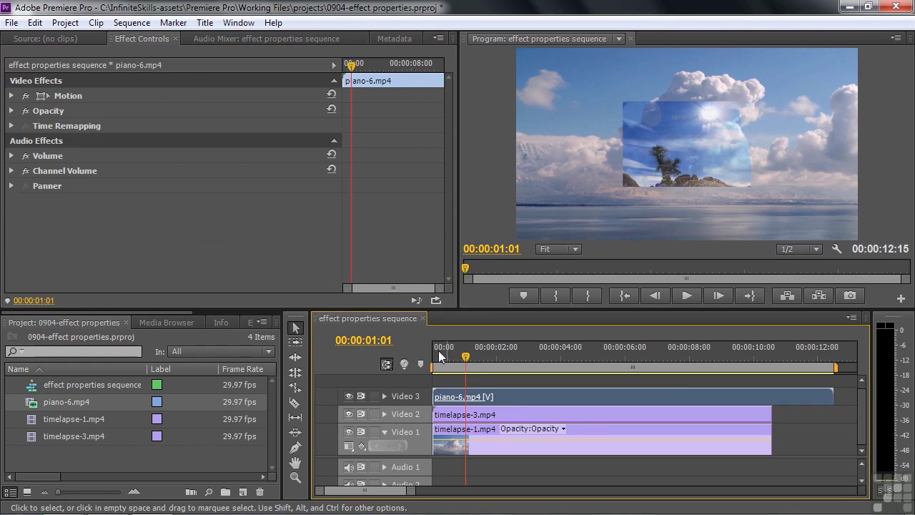
{"action": "left_click", "coordinate": [11, 95]}
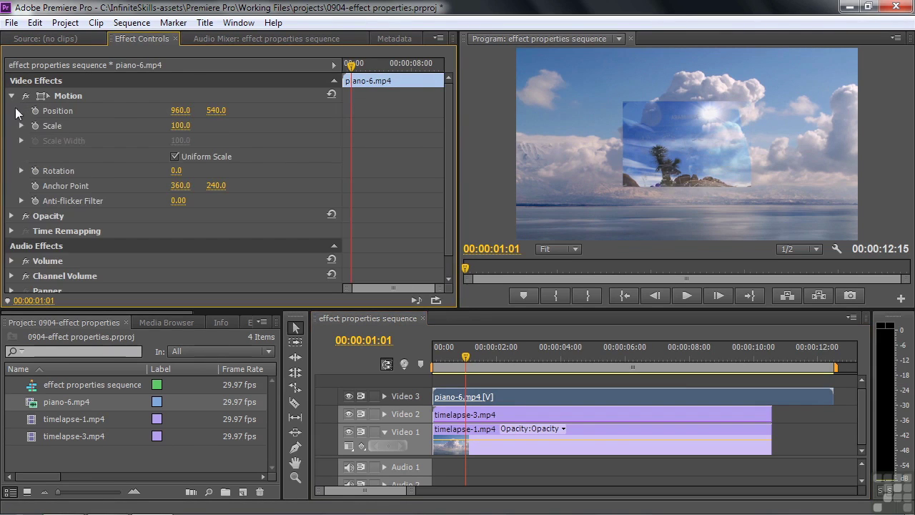
{"action": "left_click", "coordinate": [176, 156]}
{"action": "left_click_drag", "start_coordinate": [177, 140], "coordinate": [343, 140]}
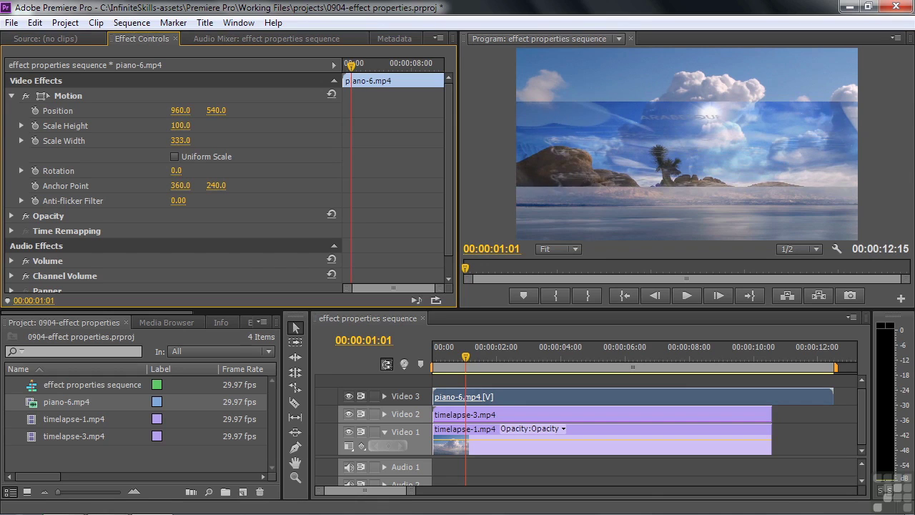
{"action": "left_click_drag", "start_coordinate": [180, 126], "coordinate": [301, 125]}
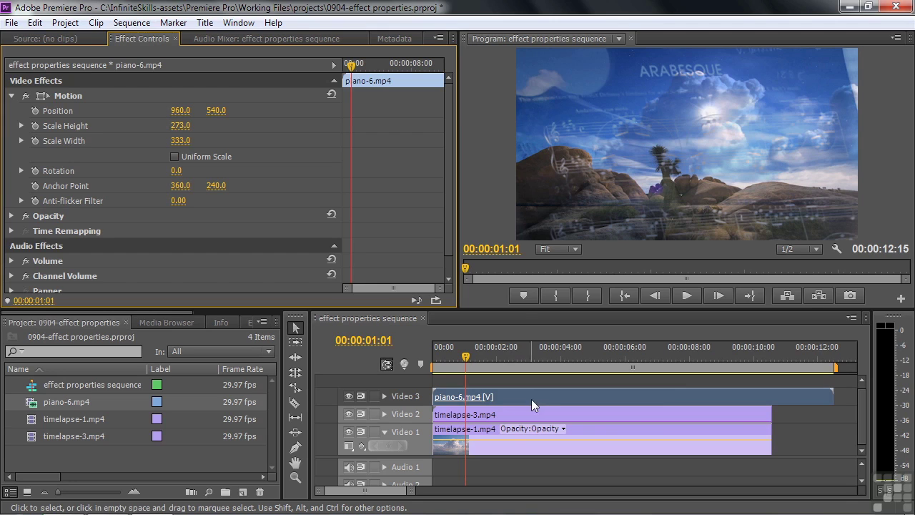
Delete piano-6 from Video 3, remove timelapse-3's Track Matte Key, and reset Opacity to Normal.
{"action": "left_click", "coordinate": [523, 394]}
{"action": "key", "text": "Delete"}
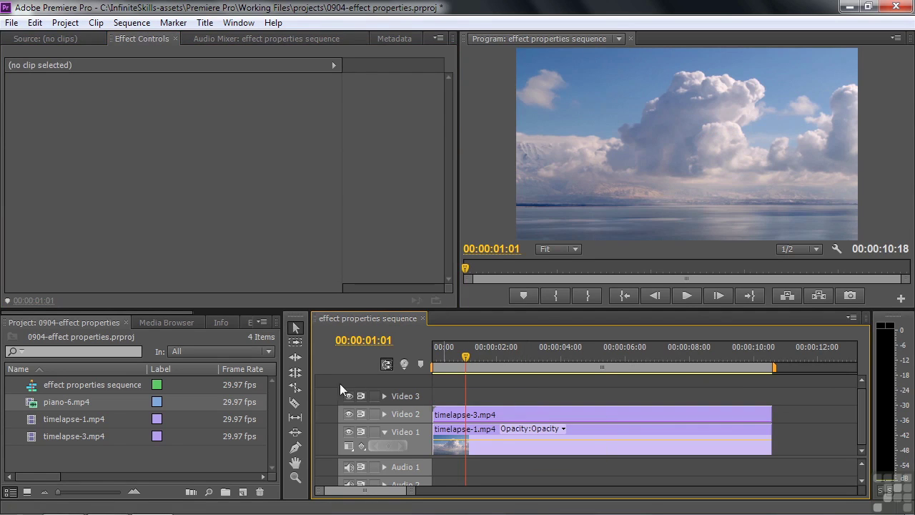
{"action": "left_click", "coordinate": [500, 419]}
{"action": "left_click", "coordinate": [71, 171]}
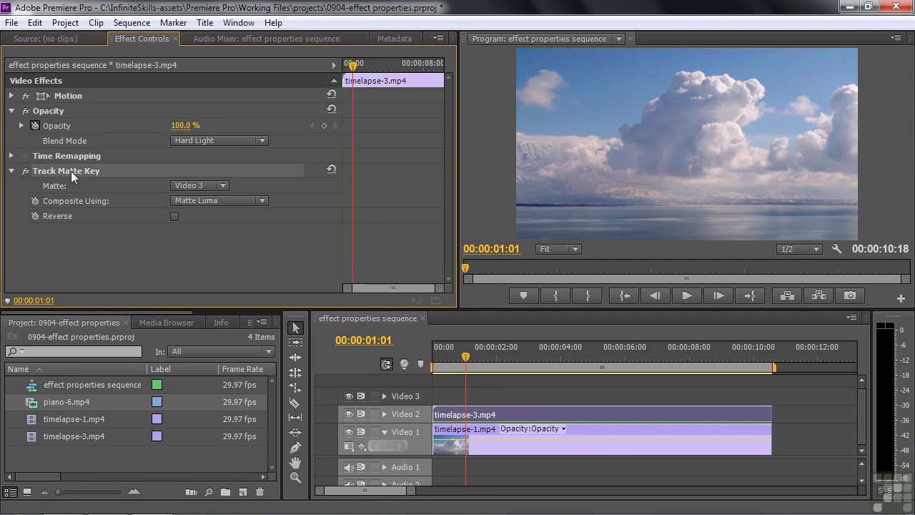
{"action": "key", "text": "Delete"}
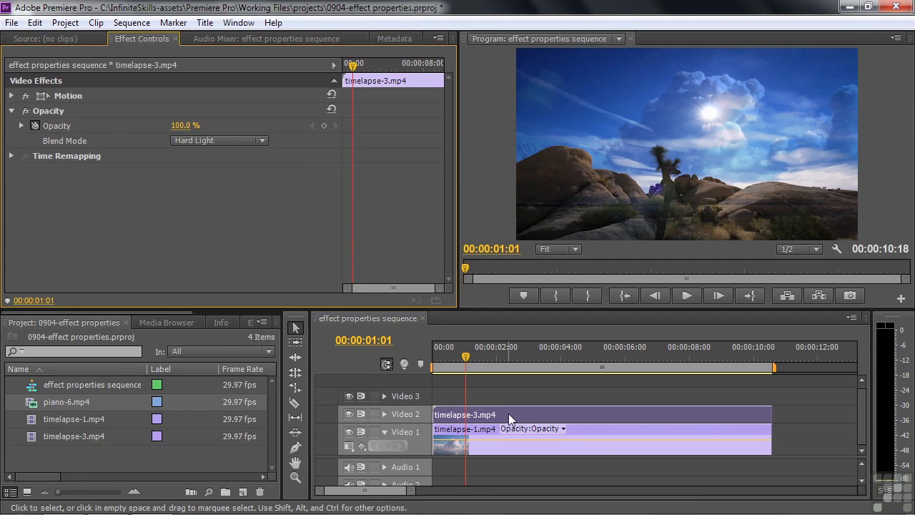
{"action": "left_click", "coordinate": [509, 413]}
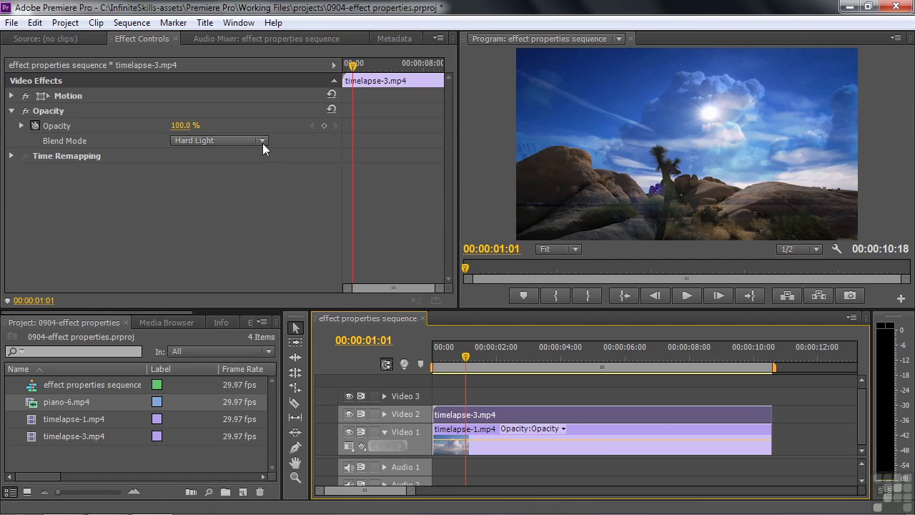
{"action": "left_click", "coordinate": [330, 111]}
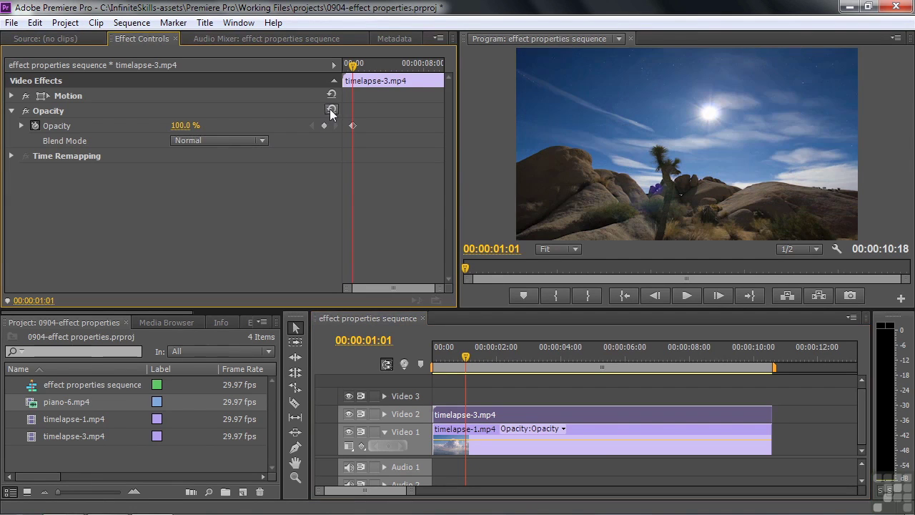
Scale timelapse-3.mp4 down to a small inset and move it over the cloud footage.
{"action": "left_click", "coordinate": [39, 94]}
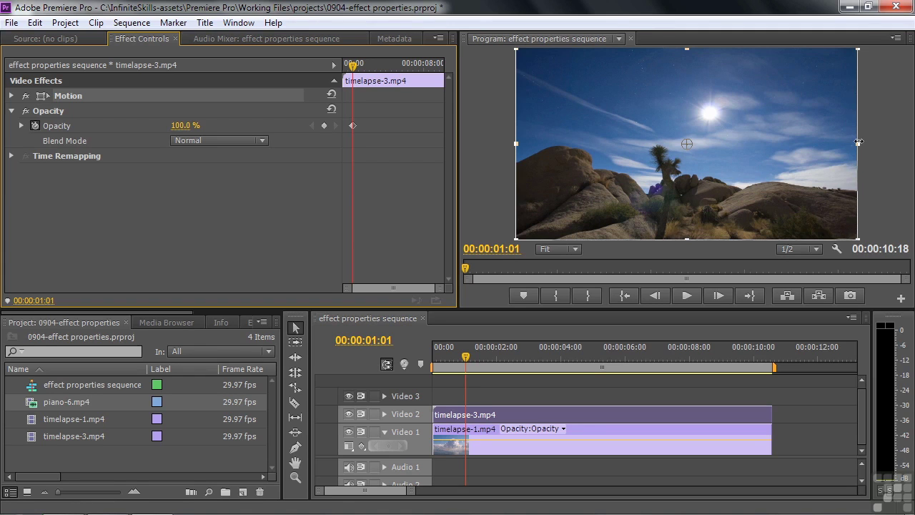
{"action": "left_click_drag", "start_coordinate": [858, 143], "coordinate": [799, 149]}
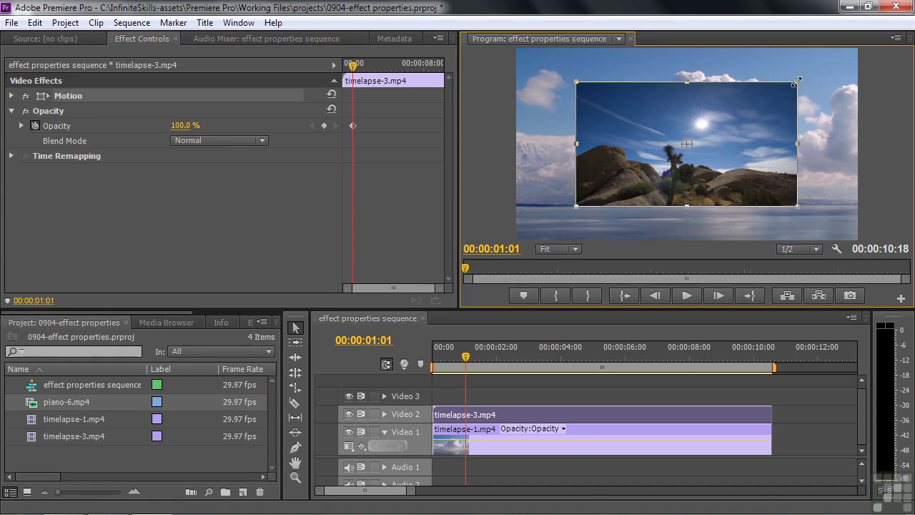
{"action": "mouse_move", "coordinate": [797, 82]}
{"action": "left_mouse_down"}
{"action": "mouse_move", "coordinate": [781, 95]}
{"action": "mouse_move", "coordinate": [789, 91]}
{"action": "left_mouse_up"}
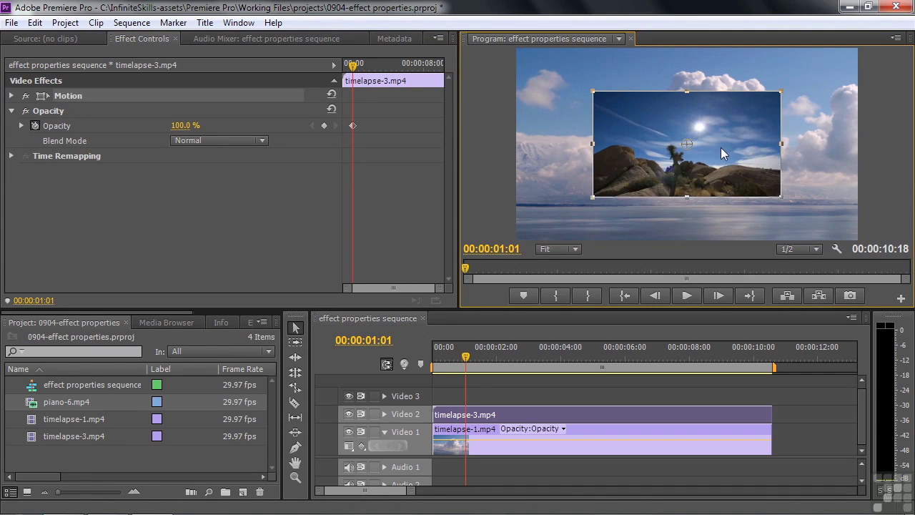
{"action": "left_click_drag", "start_coordinate": [737, 148], "coordinate": [632, 133]}
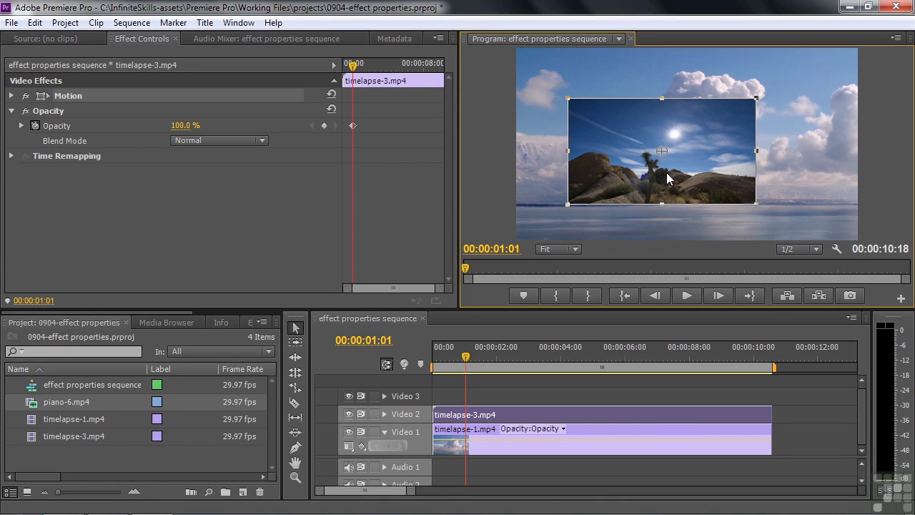
{"action": "key", "text": "shift+1"}
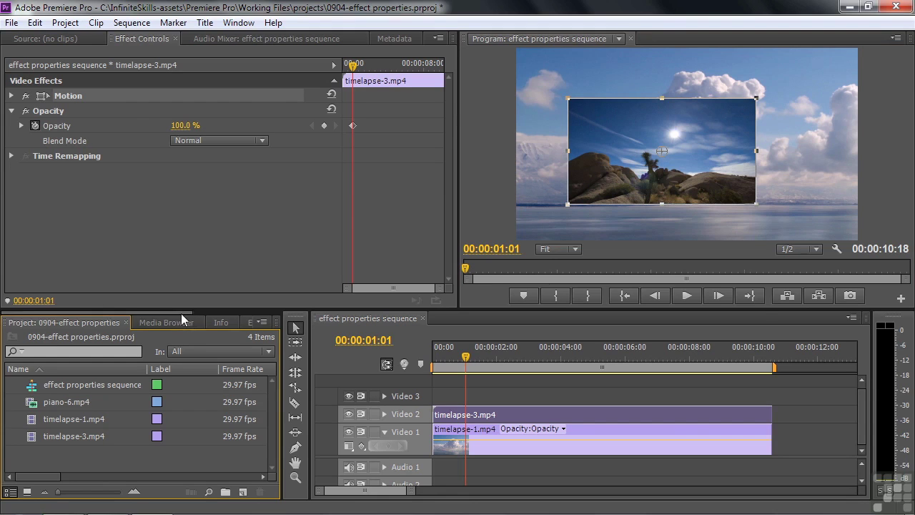
Search the Effects panel for 'crop' and apply Crop to timelapse-3.mp4.
{"action": "left_click_drag", "start_coordinate": [182, 313], "coordinate": [278, 312]}
{"action": "left_click", "coordinate": [133, 322]}
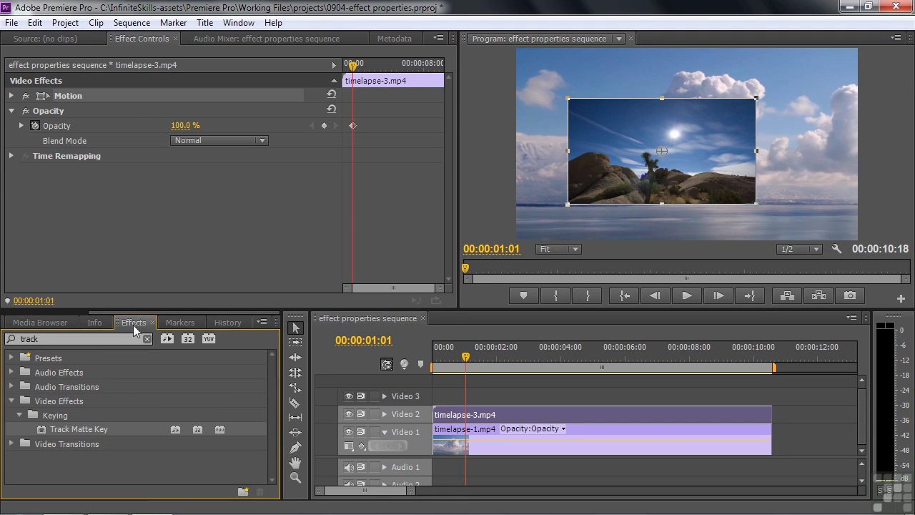
{"action": "double_click", "coordinate": [60, 338]}
{"action": "type", "text": "crop"}
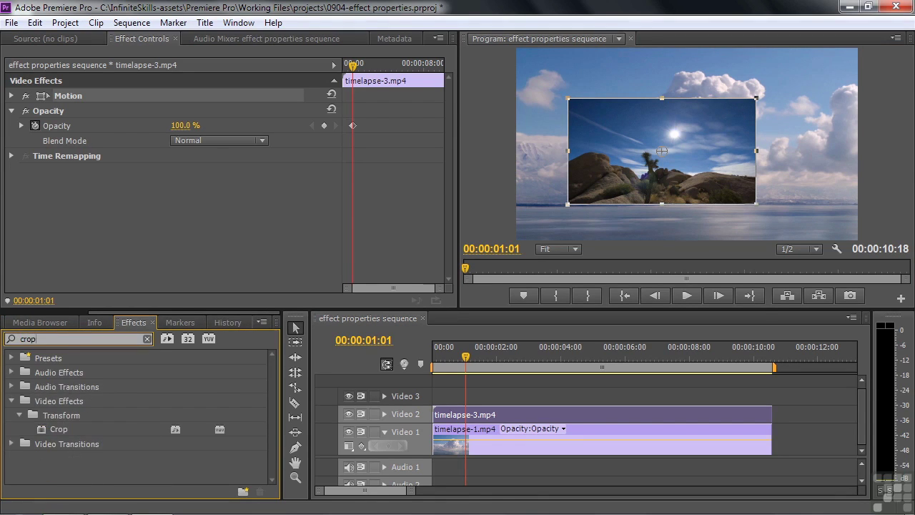
{"action": "left_click_drag", "start_coordinate": [49, 428], "coordinate": [473, 413]}
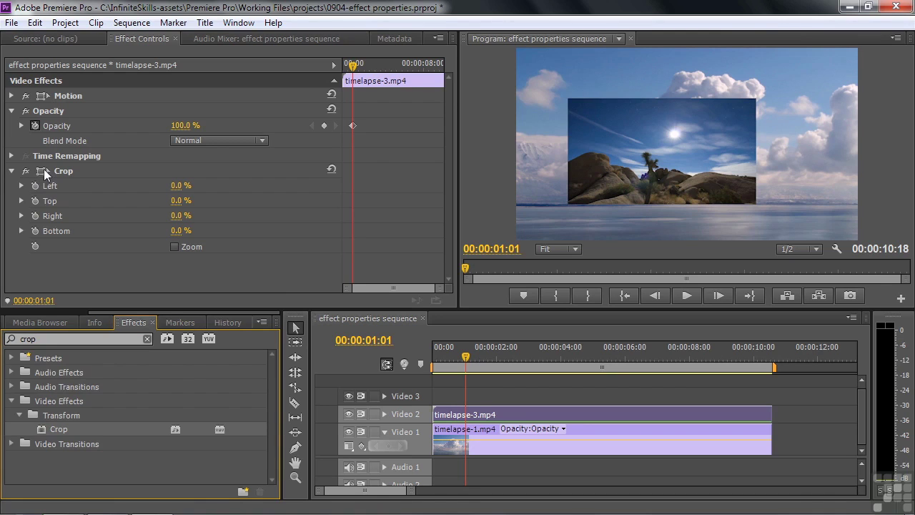
Reset Motion so the clip fills the frame, then switch between the Motion and Crop controls.
{"action": "left_click", "coordinate": [331, 95]}
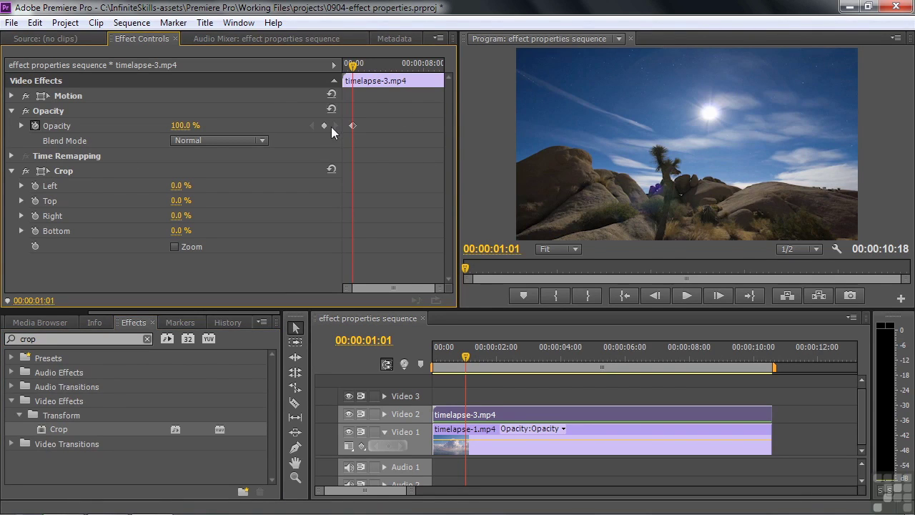
{"action": "left_click", "coordinate": [74, 98]}
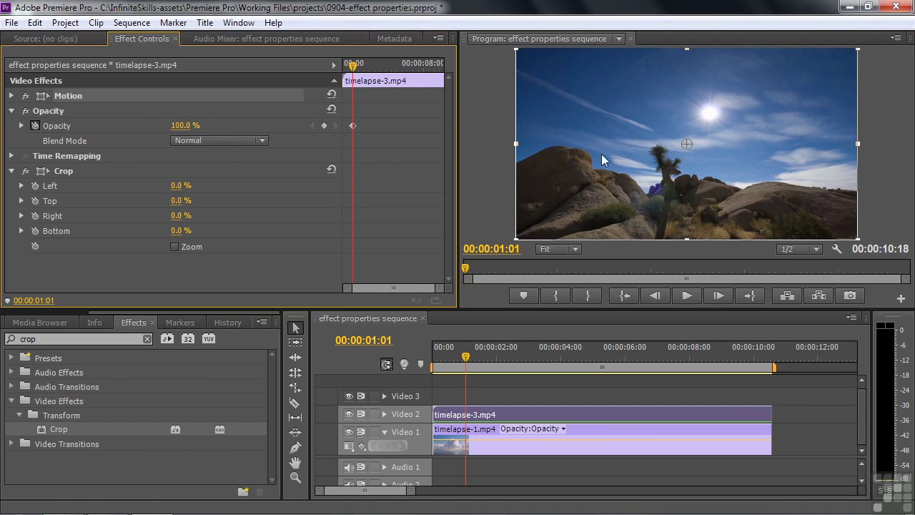
{"action": "left_click", "coordinate": [61, 170]}
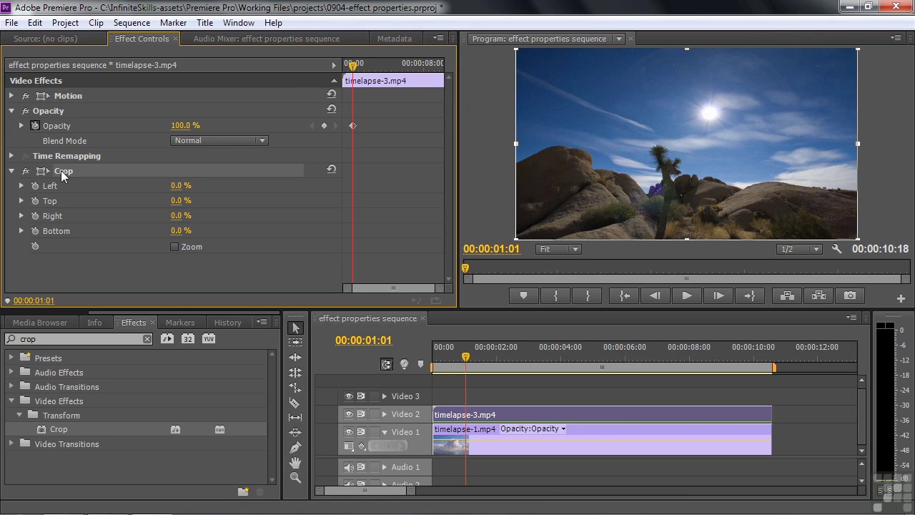
{"action": "left_click", "coordinate": [75, 95]}
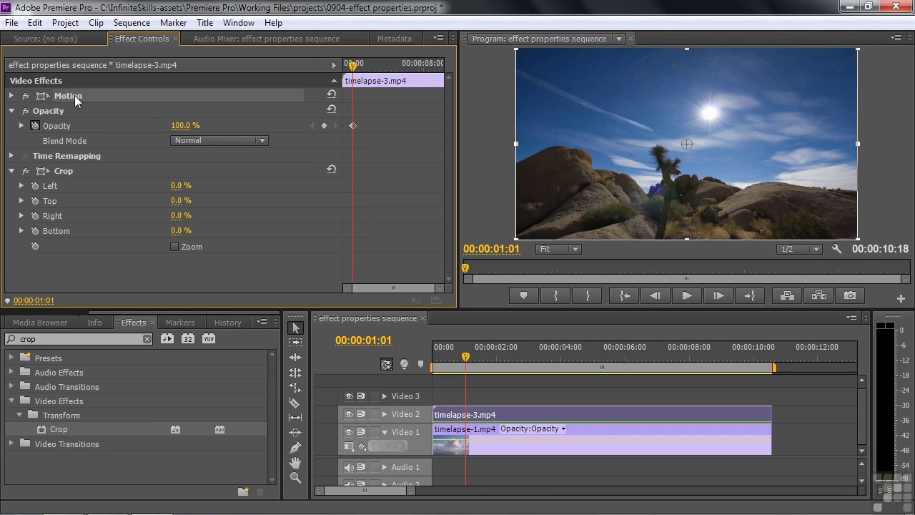
{"action": "left_click", "coordinate": [66, 171]}
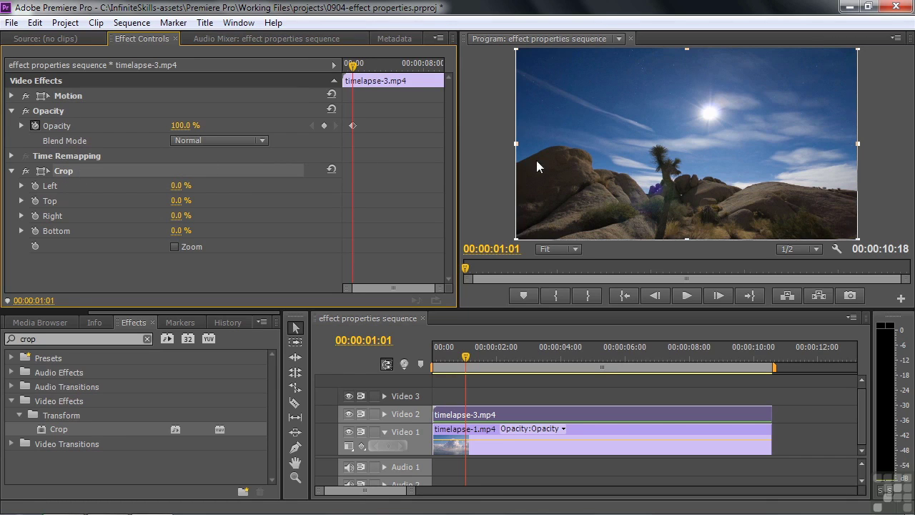
Crop the clip's left, top and right edges and move the cropped picture higher.
{"action": "left_click_drag", "start_coordinate": [524, 145], "coordinate": [578, 143]}
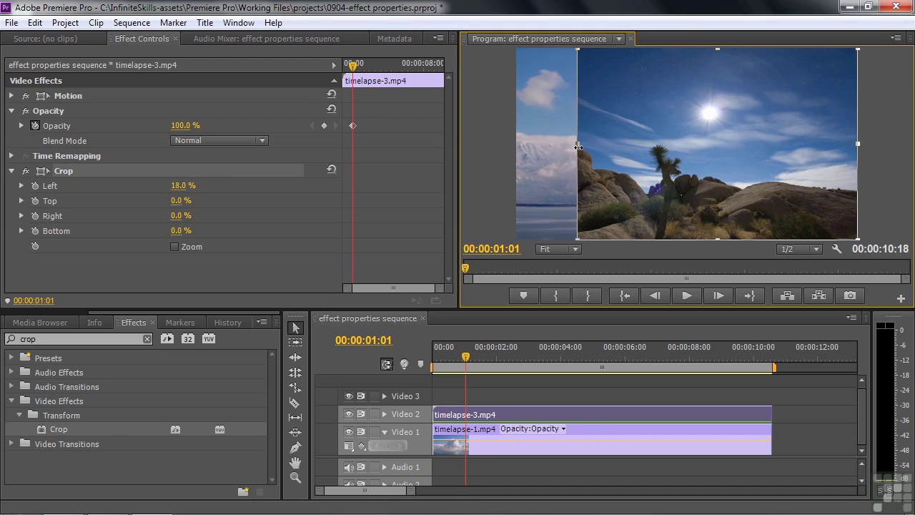
{"action": "left_click_drag", "start_coordinate": [716, 48], "coordinate": [709, 111]}
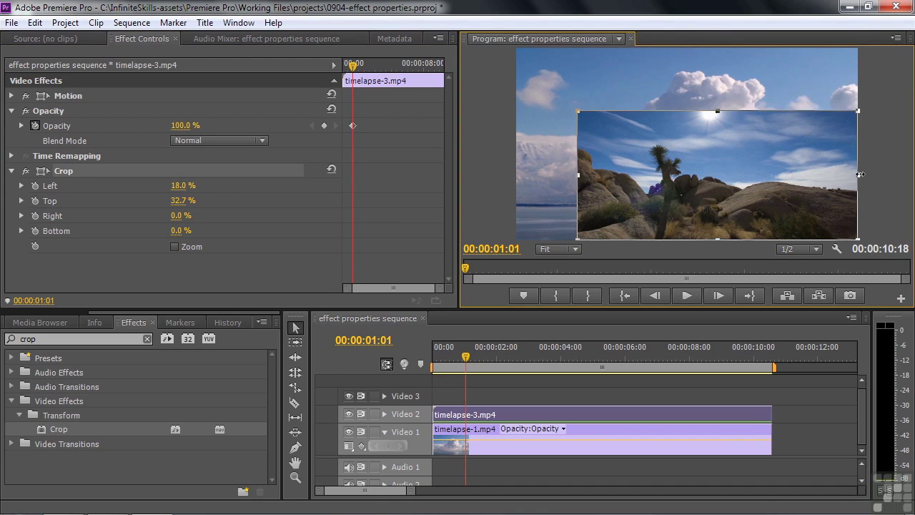
{"action": "left_click_drag", "start_coordinate": [859, 175], "coordinate": [722, 179]}
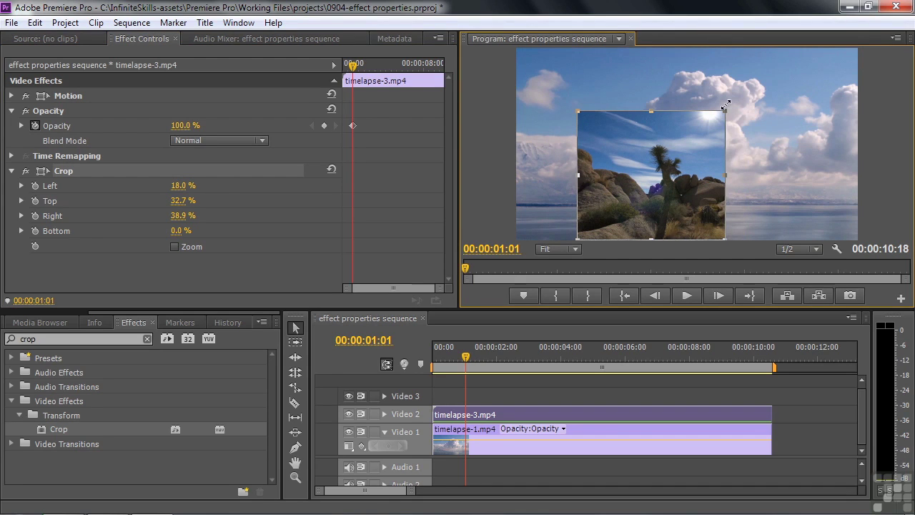
{"action": "left_click_drag", "start_coordinate": [723, 110], "coordinate": [748, 127]}
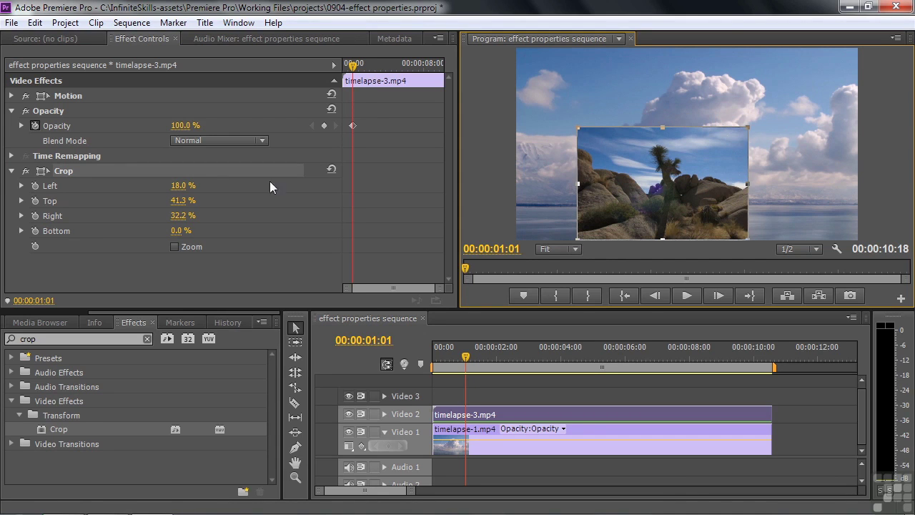
{"action": "left_click", "coordinate": [71, 97]}
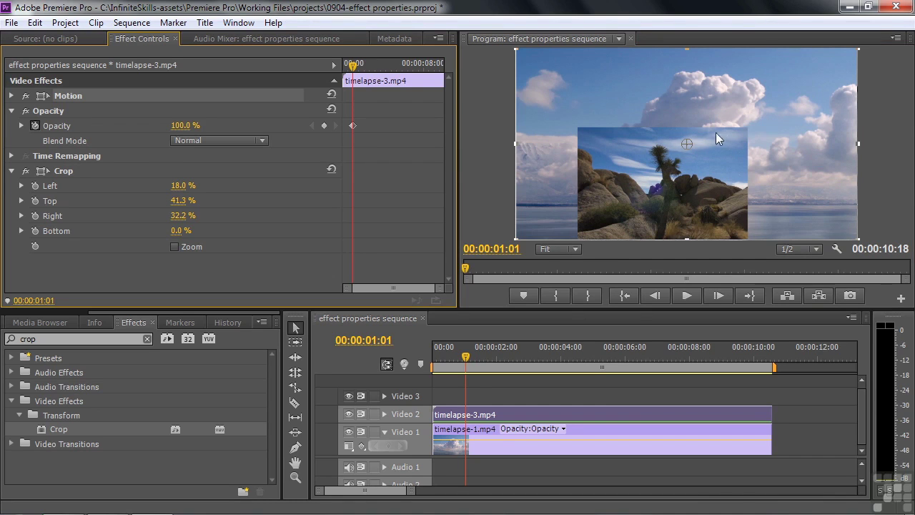
{"action": "left_click_drag", "start_coordinate": [748, 166], "coordinate": [741, 138]}
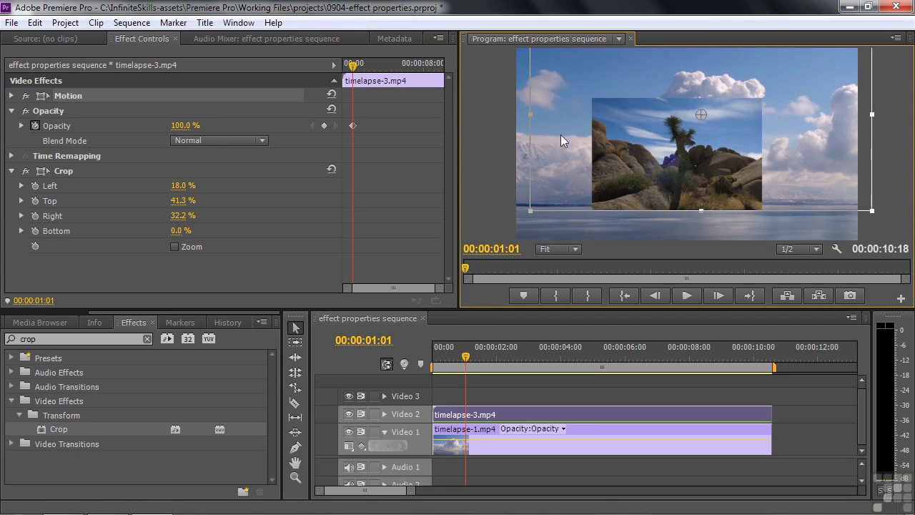
Remove the Crop effect and reset Motion to the clip's default size and position.
{"action": "left_click", "coordinate": [65, 172]}
{"action": "left_click", "coordinate": [67, 97]}
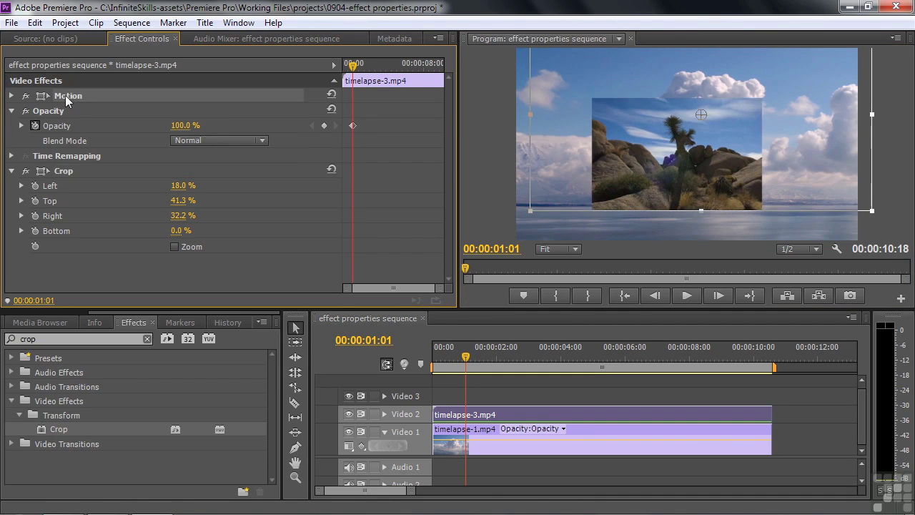
{"action": "left_click", "coordinate": [62, 175]}
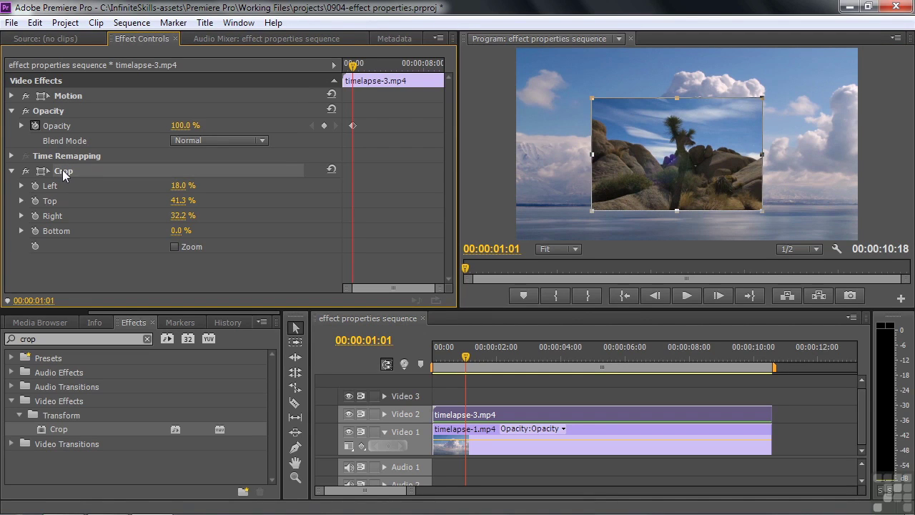
{"action": "key", "text": "Delete"}
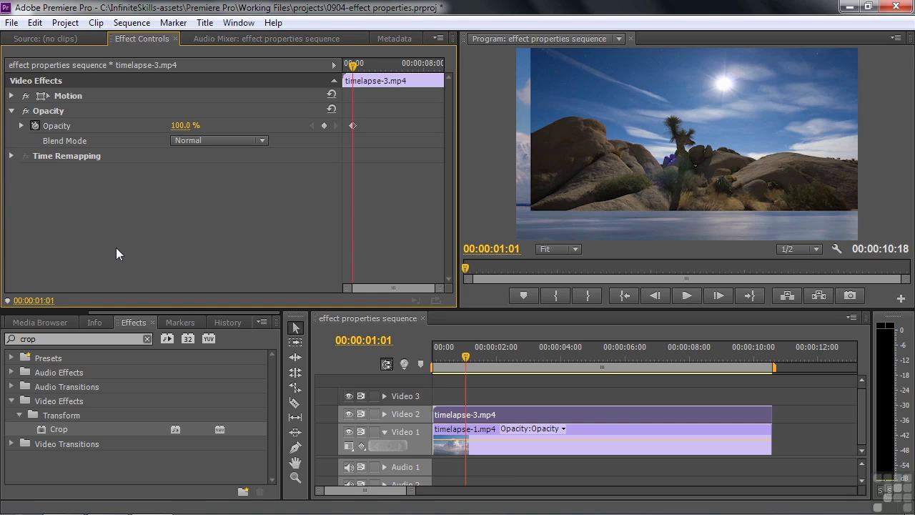
{"action": "left_click", "coordinate": [331, 95]}
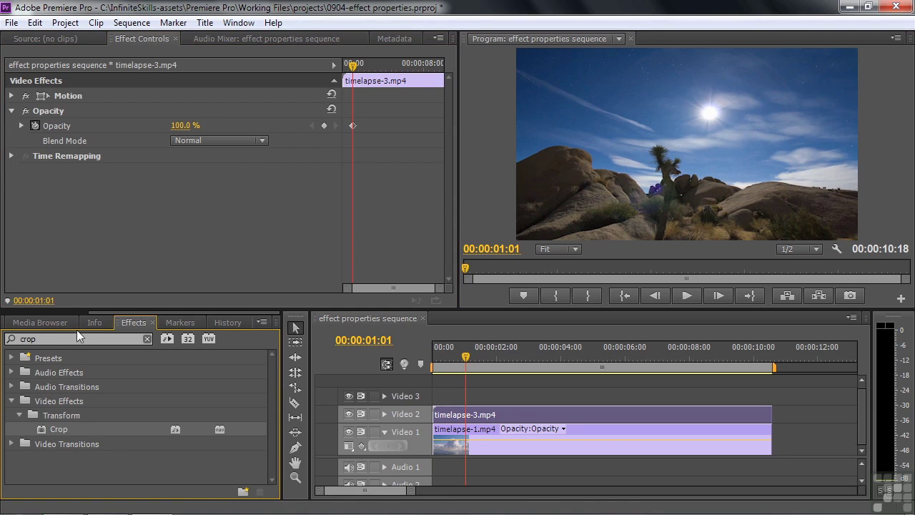
Search for 'lightnin' and apply the Lightning effect to timelapse-3.mp4.
{"action": "left_click", "coordinate": [21, 339]}
{"action": "type", "text": "lightnin"}
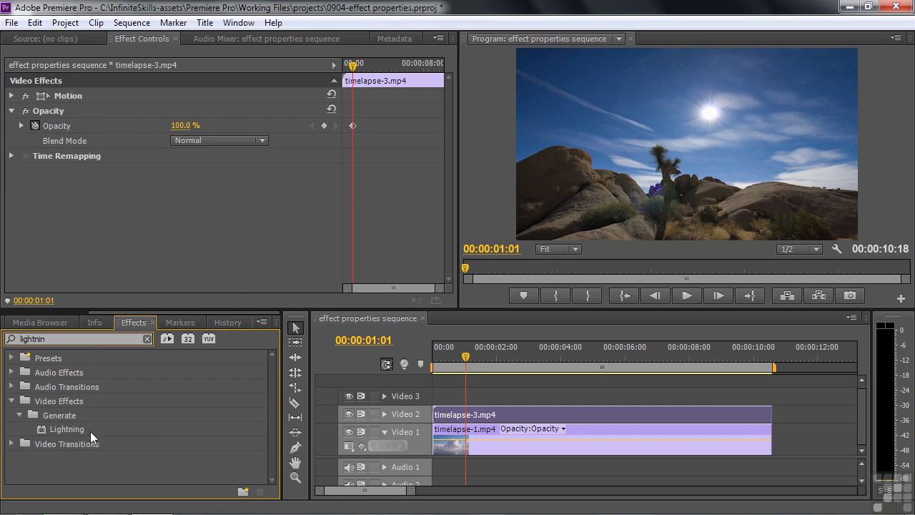
{"action": "left_click_drag", "start_coordinate": [43, 425], "coordinate": [504, 415]}
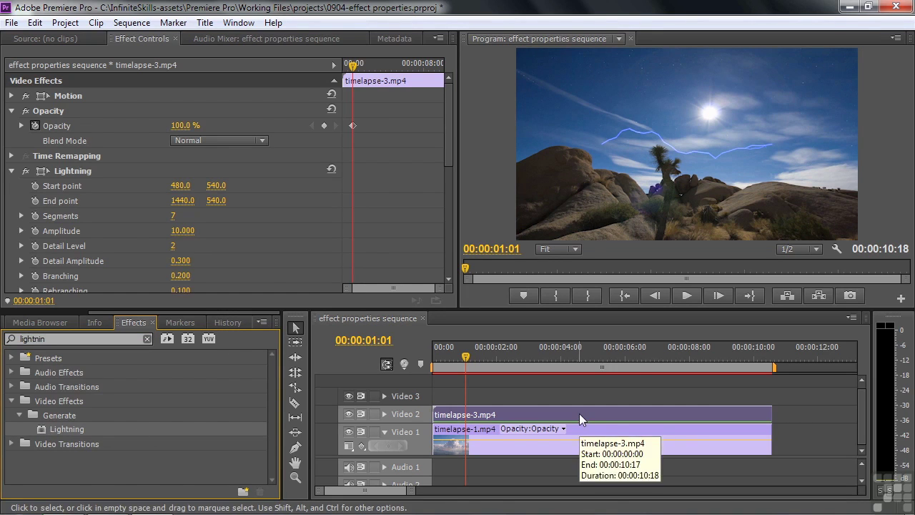
Place the bolt's start above the frame (397.7, -60.2) and its end on the Joshua tree (787.3, 562.1).
{"action": "left_click", "coordinate": [44, 171]}
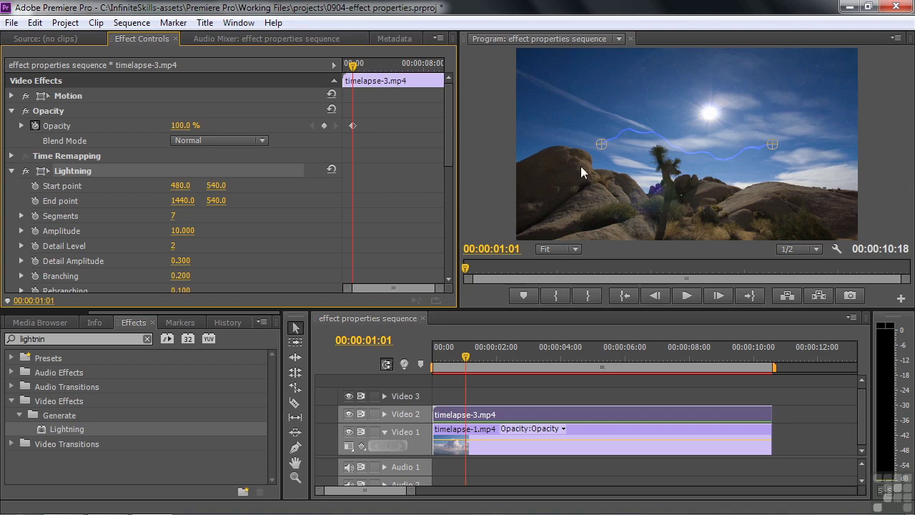
{"action": "left_click_drag", "start_coordinate": [601, 145], "coordinate": [587, 37]}
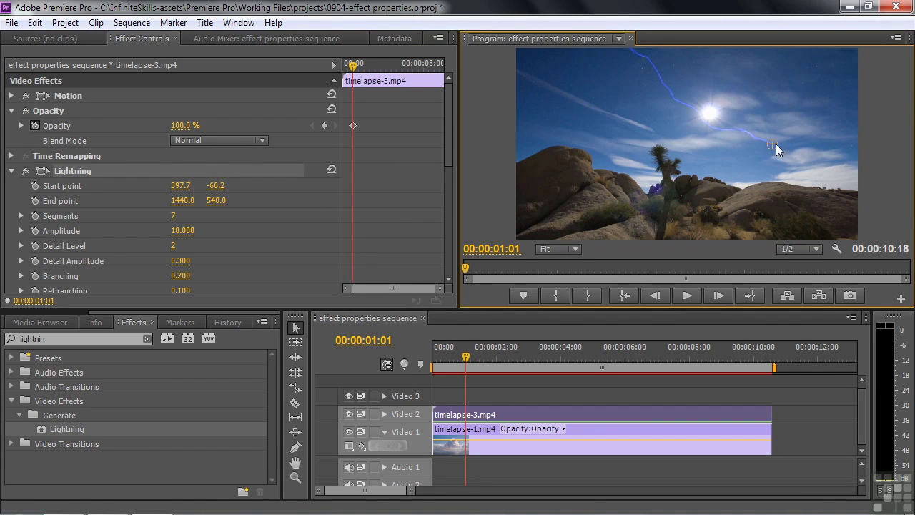
{"action": "left_click_drag", "start_coordinate": [776, 144], "coordinate": [657, 149]}
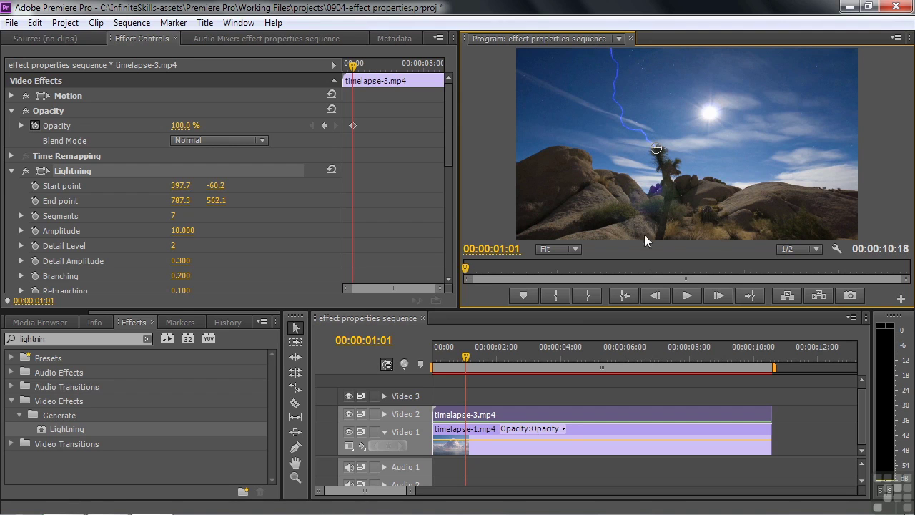
Preview the lightning, then keep its end point on the Joshua tree at 00:00:06:08.
{"action": "key", "text": "space"}
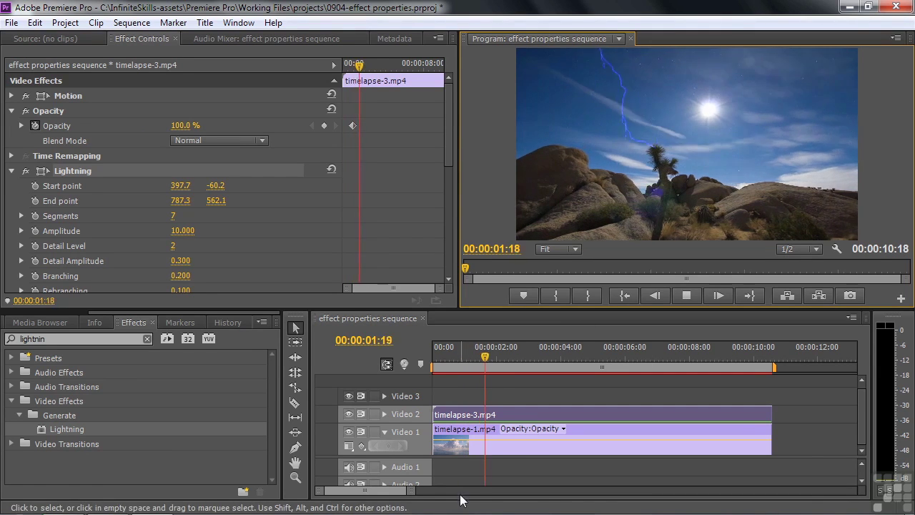
{"action": "key", "text": "space"}
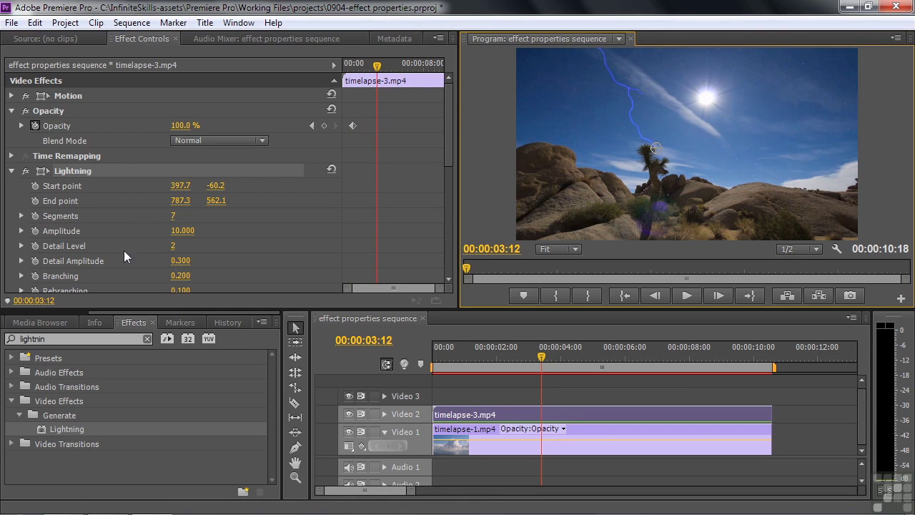
{"action": "left_click_drag", "start_coordinate": [656, 148], "coordinate": [647, 149]}
{"action": "left_click_drag", "start_coordinate": [540, 356], "coordinate": [632, 350]}
{"action": "left_click_drag", "start_coordinate": [652, 148], "coordinate": [630, 152]}
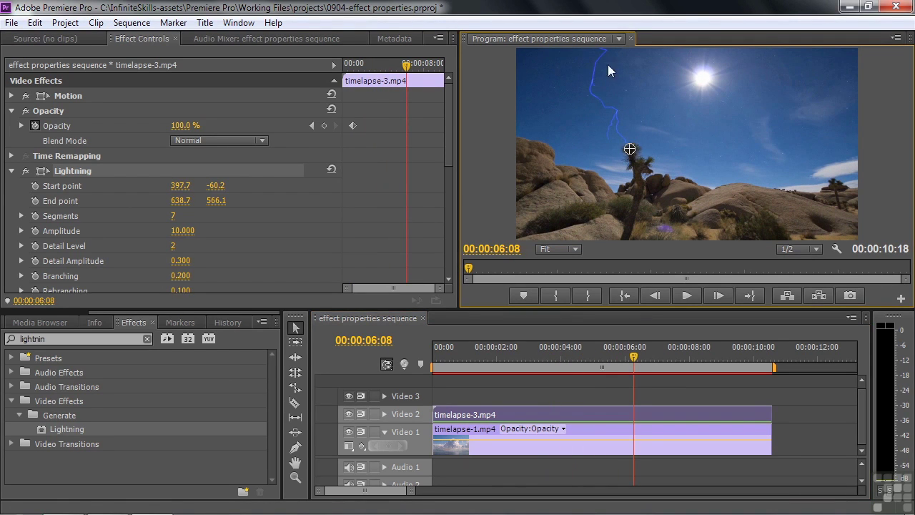
Set the Lightning Branch Width to 3.
{"action": "left_click_drag", "start_coordinate": [448, 152], "coordinate": [442, 208]}
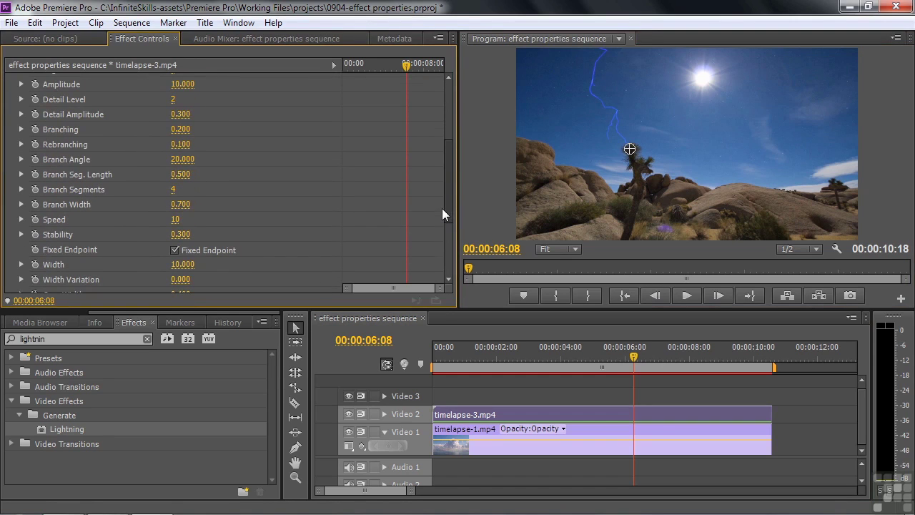
{"action": "left_click", "coordinate": [180, 204]}
{"action": "type", "text": "3"}
{"action": "key", "text": "Return"}
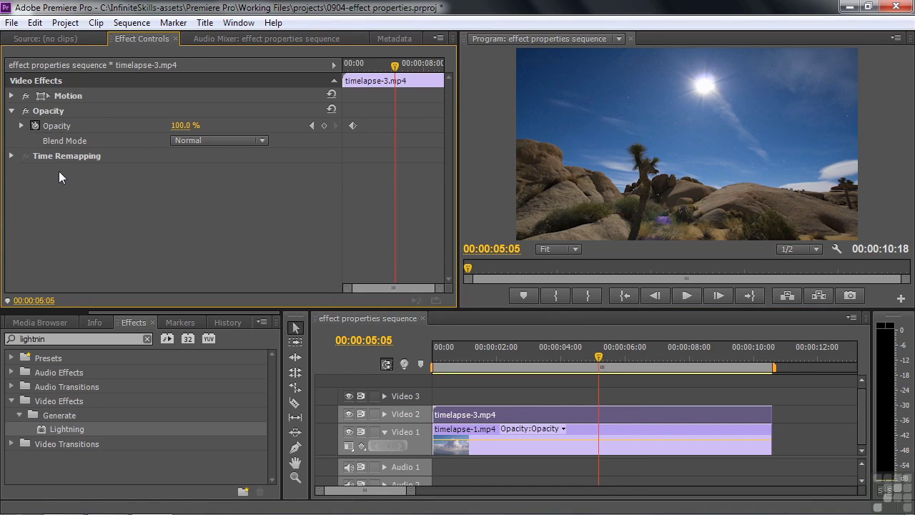
Search for 'came' and apply the Camera View effect to timelapse-3.mp4.
{"action": "key", "text": "shift+7"}
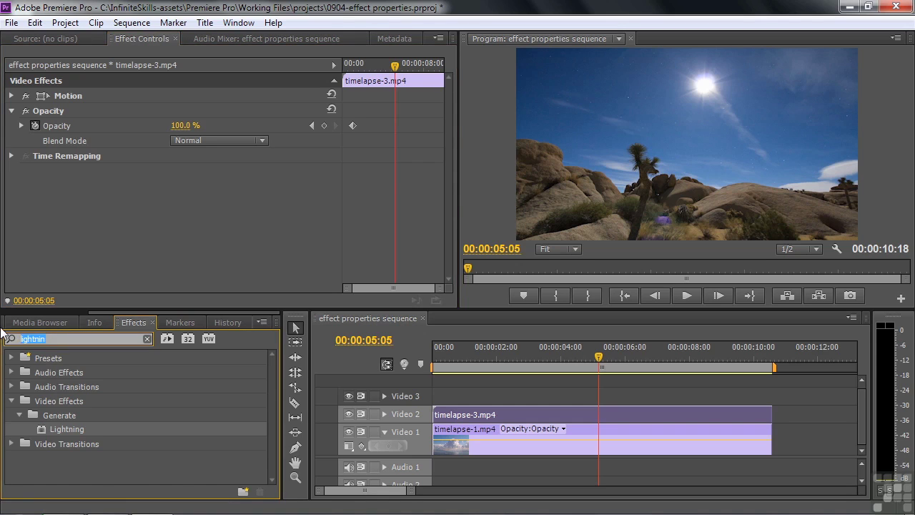
{"action": "type", "text": "camera"}
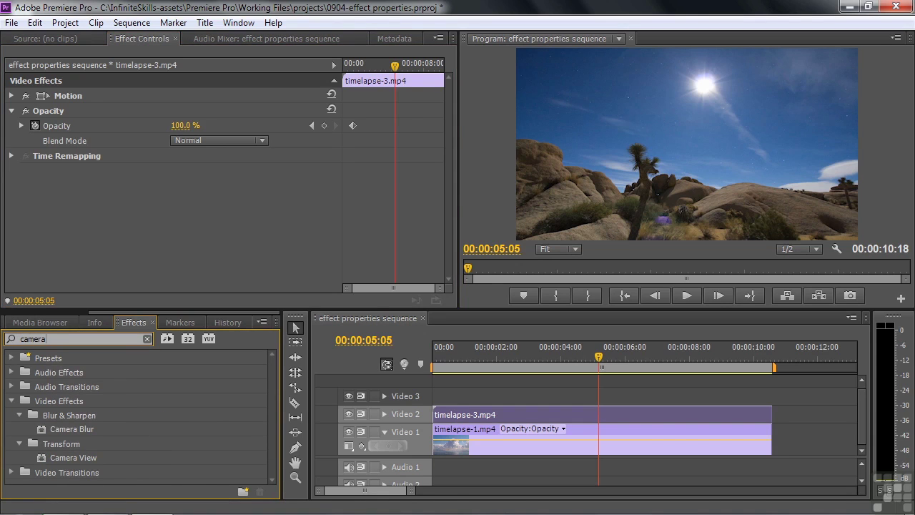
{"action": "left_click", "coordinate": [41, 459]}
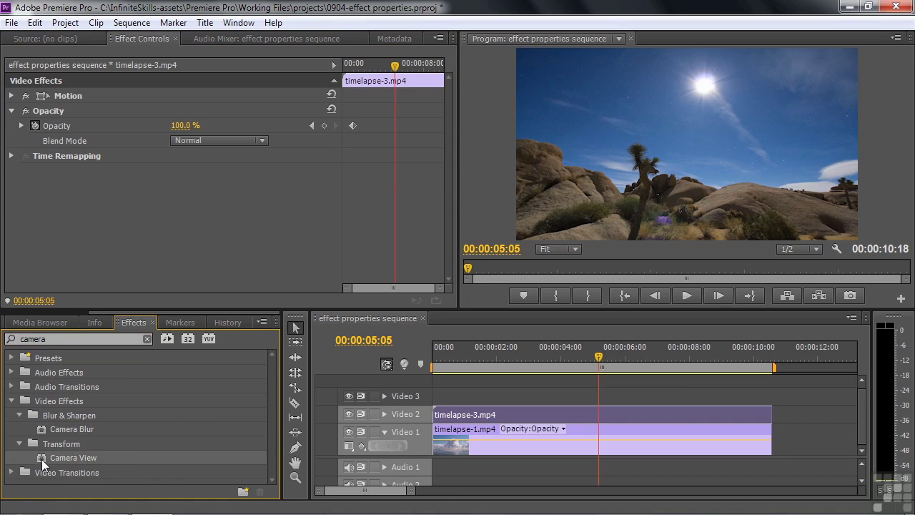
{"action": "left_click_drag", "start_coordinate": [42, 459], "coordinate": [479, 415]}
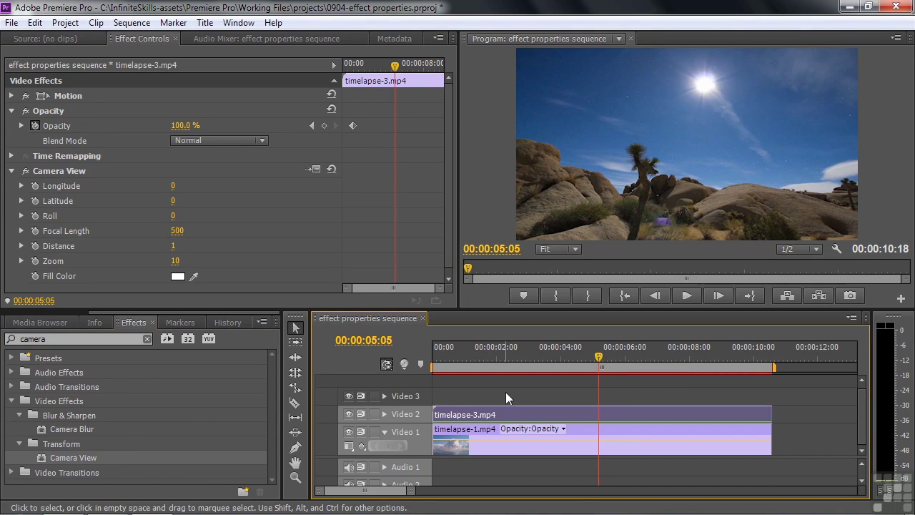
In Camera View Setup, set Longitude 153, Latitude 130, Roll 163 and Distance 298.
{"action": "left_click", "coordinate": [314, 168]}
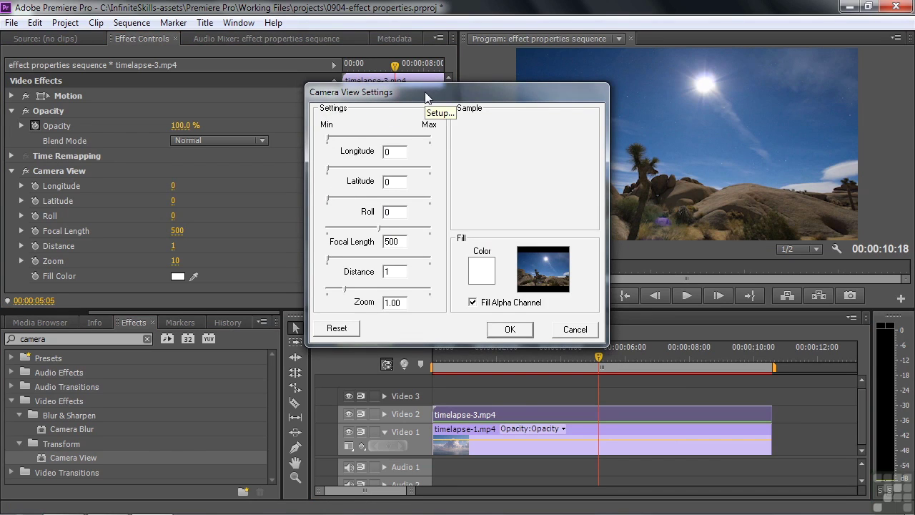
{"action": "mouse_move", "coordinate": [426, 94]}
{"action": "left_mouse_down"}
{"action": "mouse_move", "coordinate": [481, 91]}
{"action": "mouse_move", "coordinate": [421, 83]}
{"action": "left_mouse_up"}
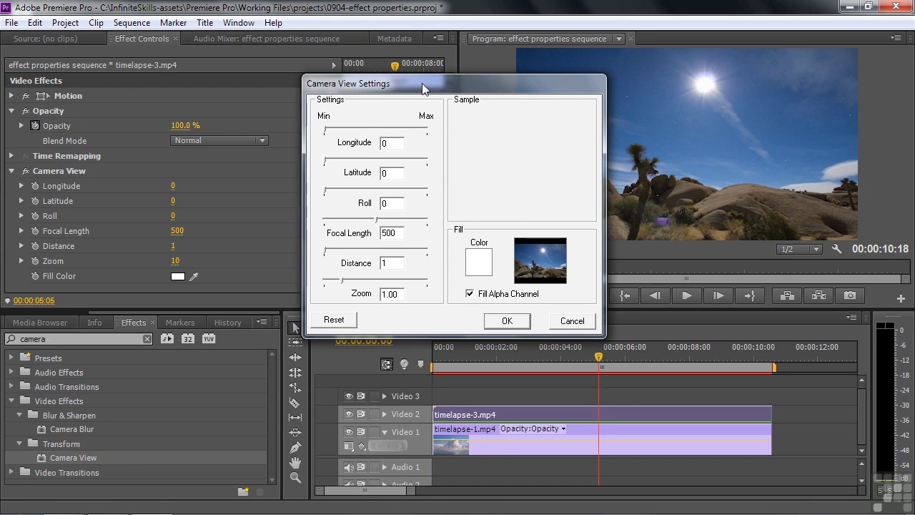
{"action": "left_click_drag", "start_coordinate": [422, 83], "coordinate": [405, 83]}
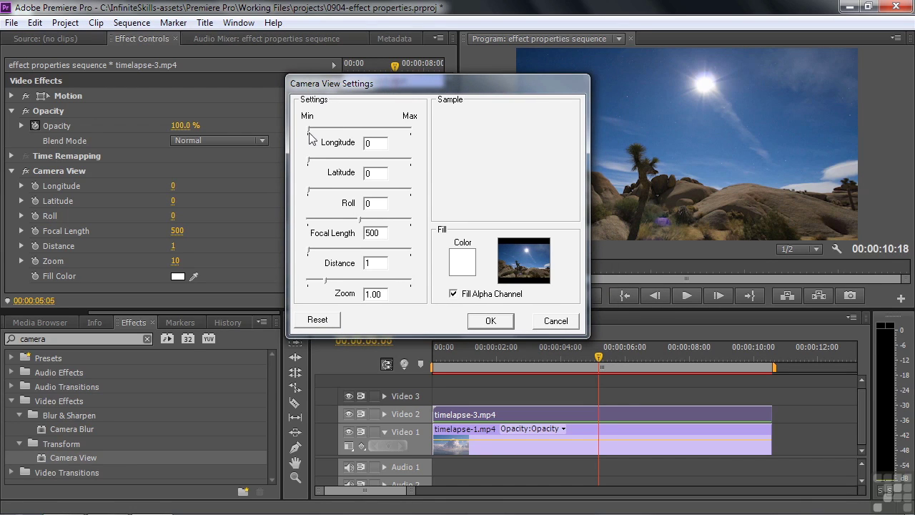
{"action": "left_click_drag", "start_coordinate": [309, 132], "coordinate": [352, 133]}
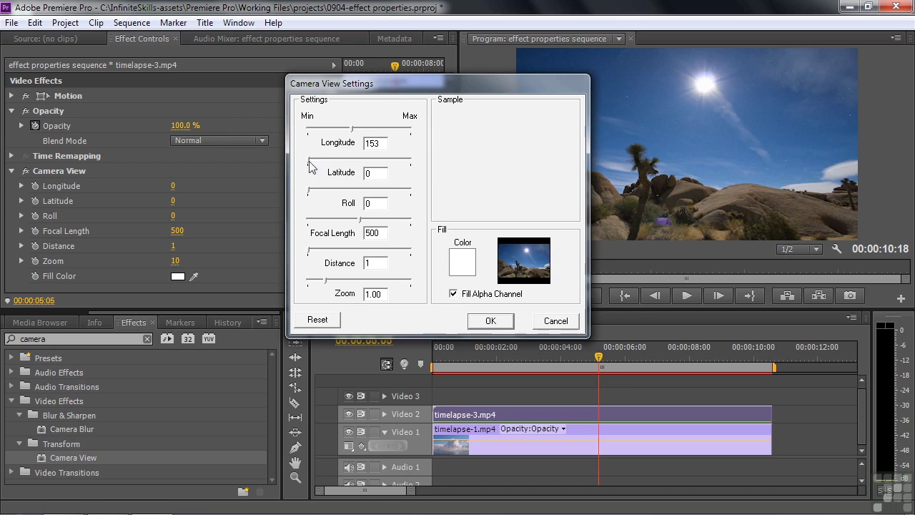
{"action": "left_click_drag", "start_coordinate": [311, 166], "coordinate": [346, 163]}
{"action": "left_click_drag", "start_coordinate": [310, 190], "coordinate": [356, 193]}
{"action": "left_click_drag", "start_coordinate": [309, 253], "coordinate": [353, 254]}
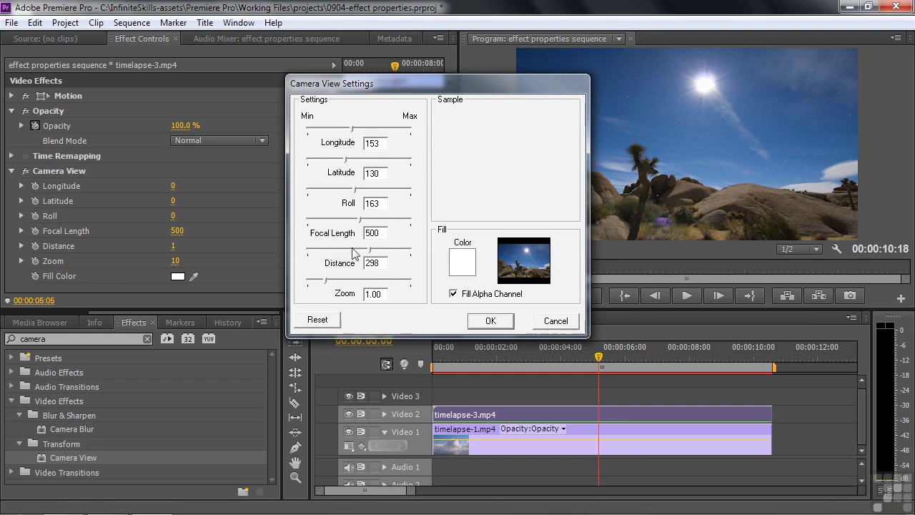
{"action": "left_click", "coordinate": [490, 321]}
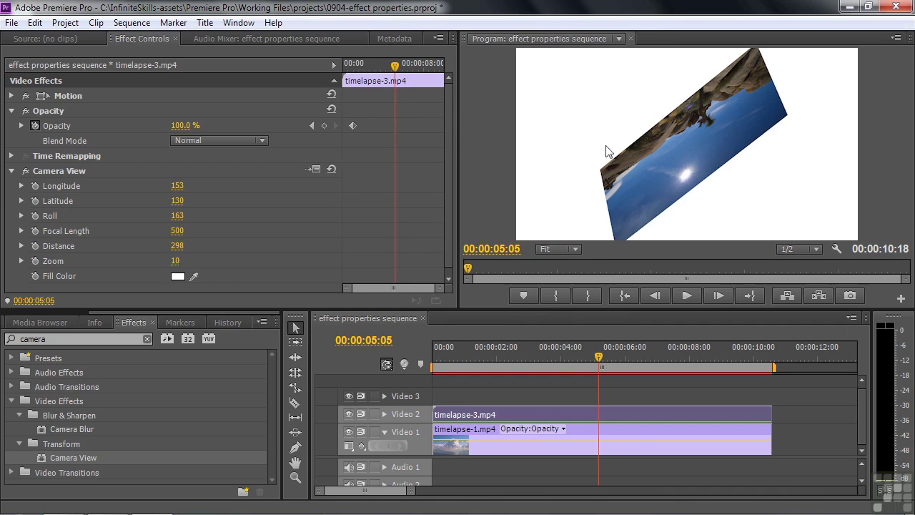
Change Camera View's Latitude to 23 and Roll to 360.
{"action": "left_click", "coordinate": [177, 216]}
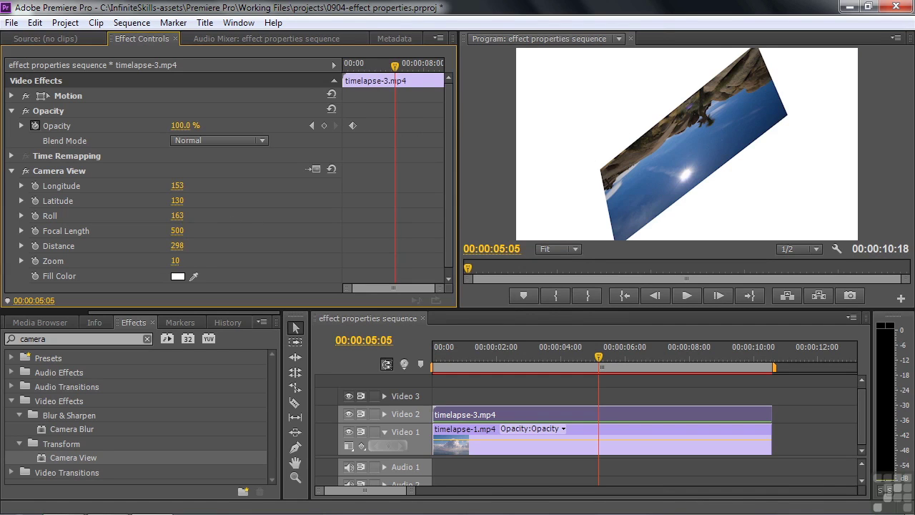
{"action": "left_click_drag", "start_coordinate": [176, 215], "coordinate": [100, 201]}
{"action": "left_click_drag", "start_coordinate": [176, 216], "coordinate": [303, 216]}
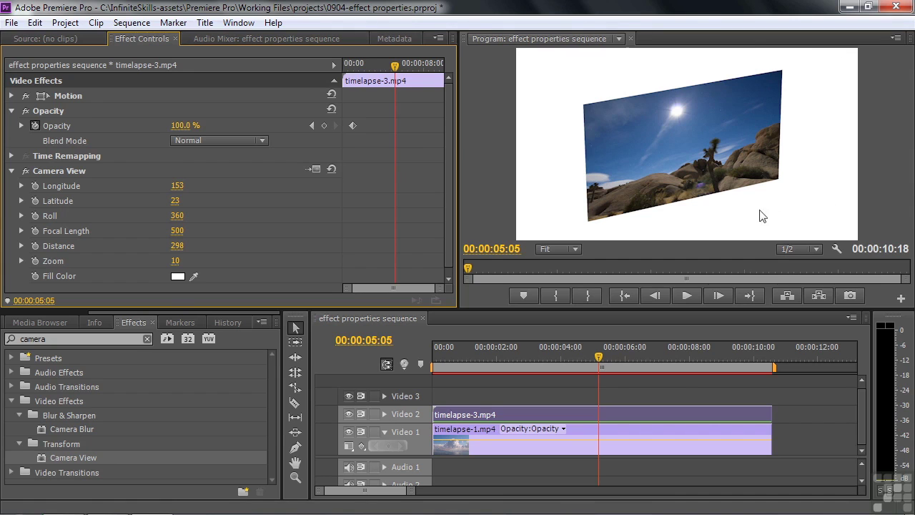
Set the Camera View Fill Color to magenta 8C149A.
{"action": "left_click", "coordinate": [177, 276]}
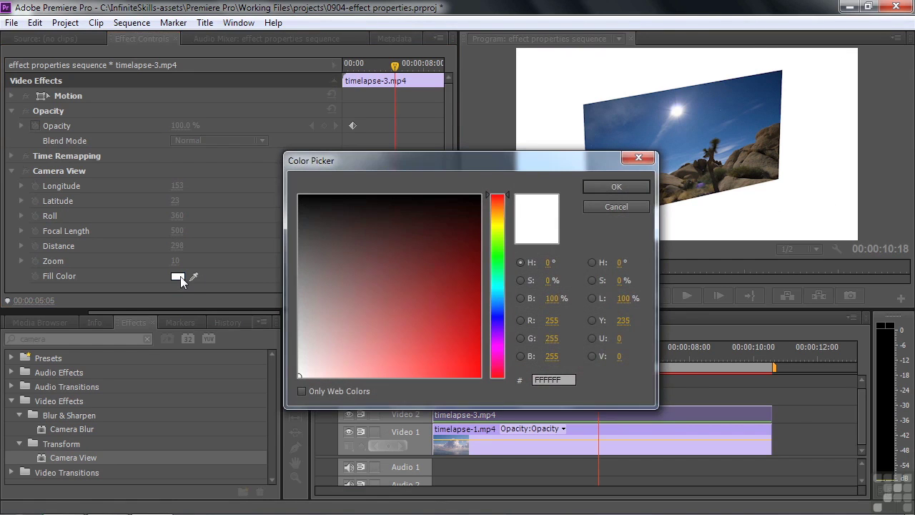
{"action": "left_click", "coordinate": [496, 344]}
{"action": "left_click", "coordinate": [457, 304]}
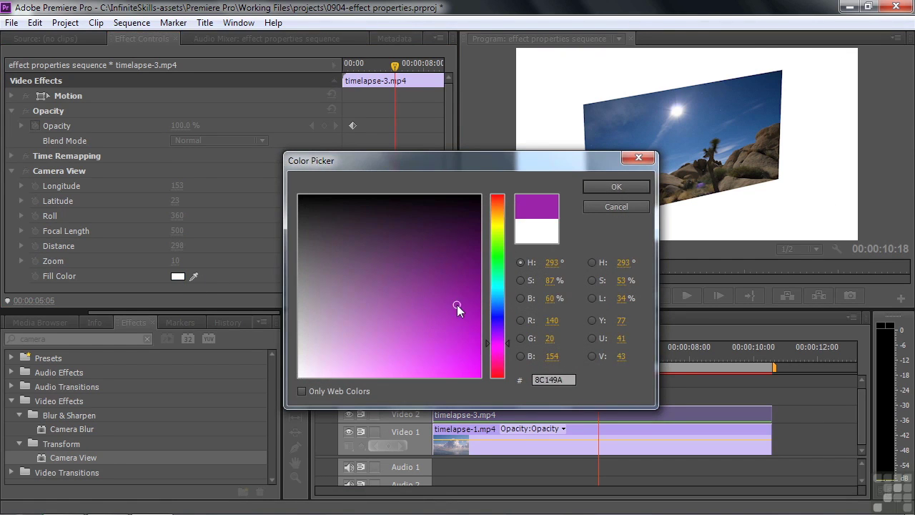
{"action": "left_click", "coordinate": [629, 189]}
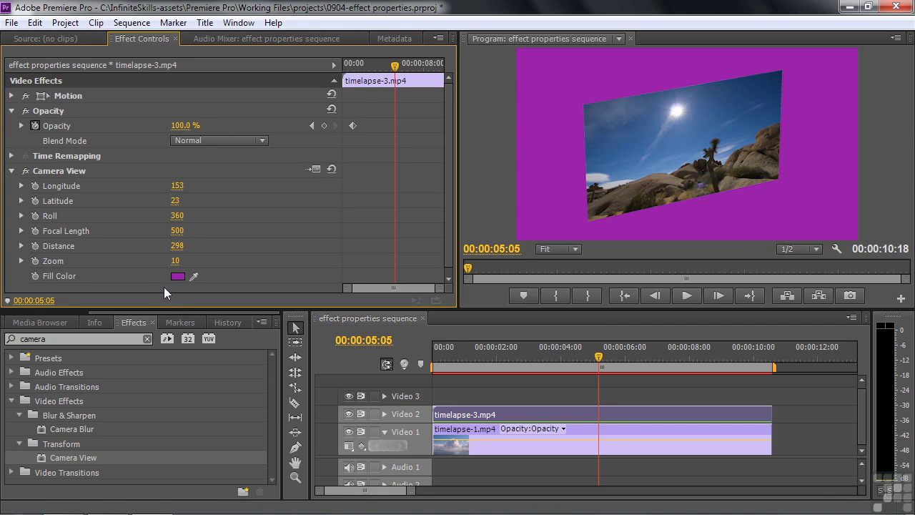
Turn off Fill Alpha Channel in Camera View so the clouds show through, then select the effect.
{"action": "left_click", "coordinate": [314, 169]}
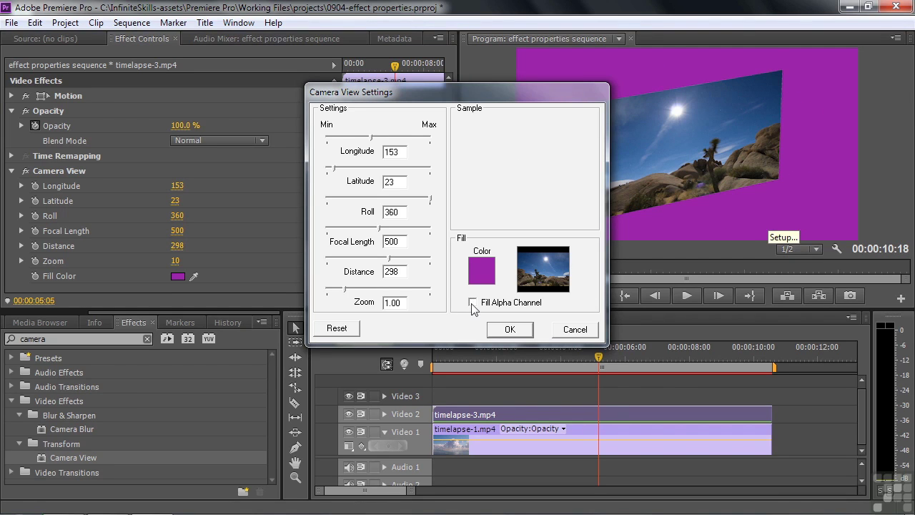
{"action": "left_click", "coordinate": [509, 330]}
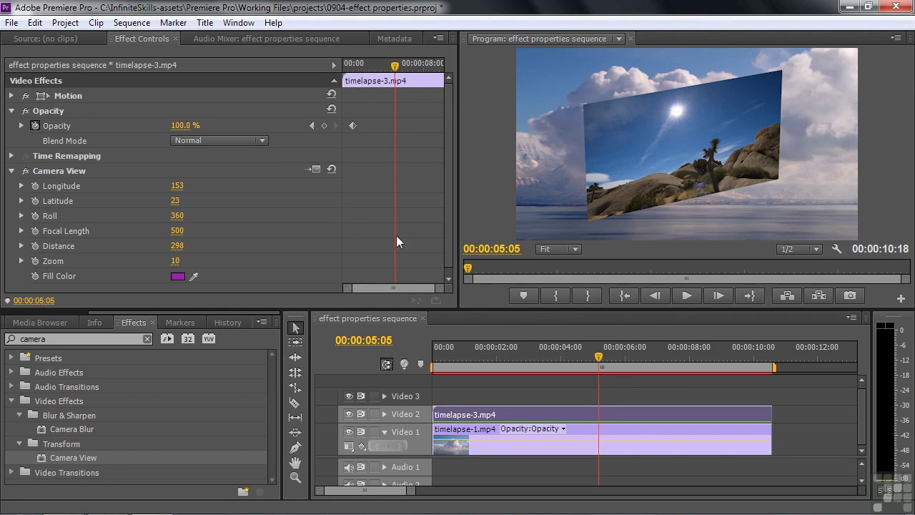
{"action": "left_click", "coordinate": [60, 170]}
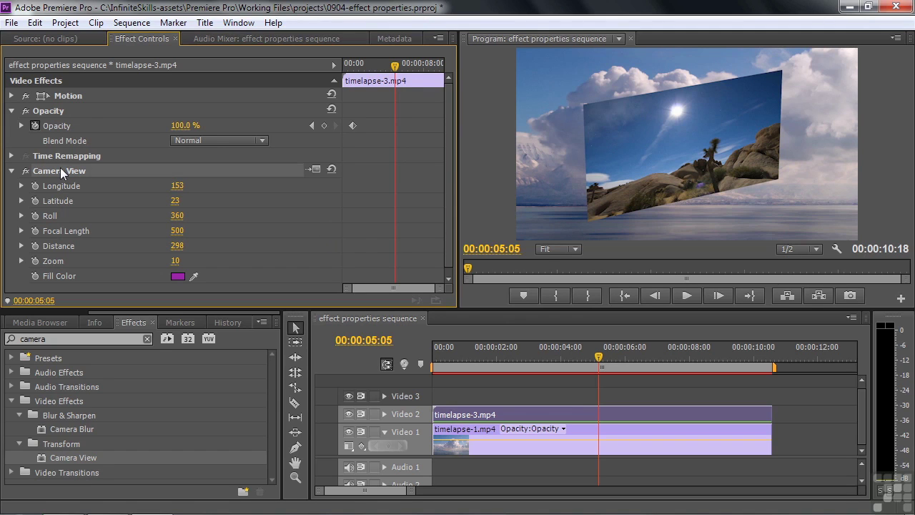
Replace the Camera View effect on timelapse-3.mp4 with the Levels effect.
{"action": "key", "text": "Delete"}
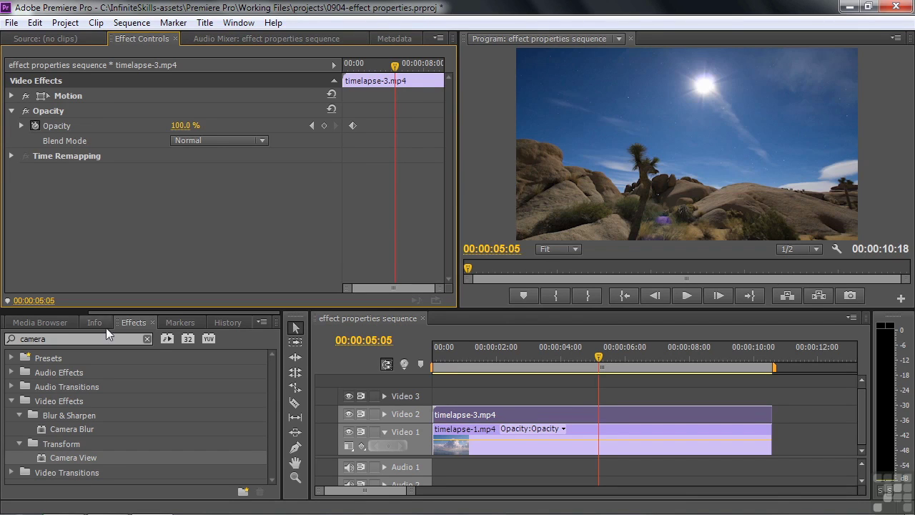
{"action": "left_click_drag", "start_coordinate": [95, 336], "coordinate": [4, 334]}
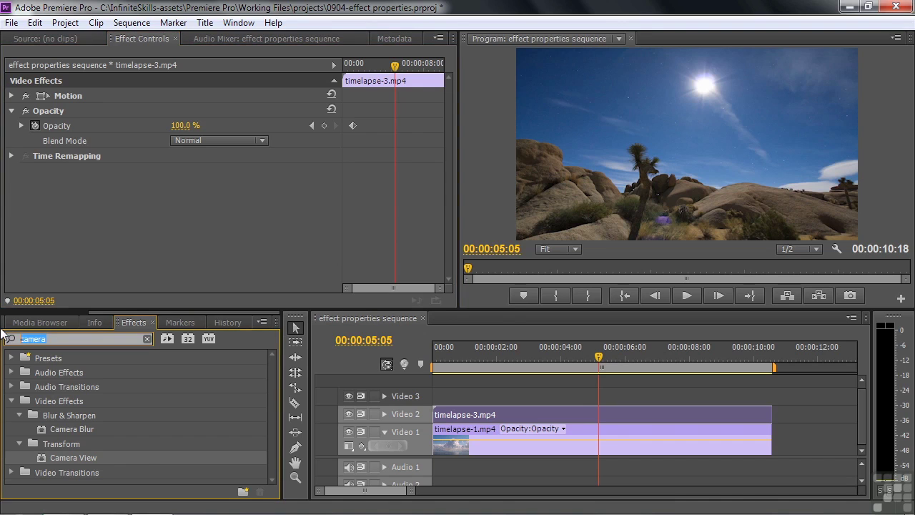
{"action": "type", "text": "levels"}
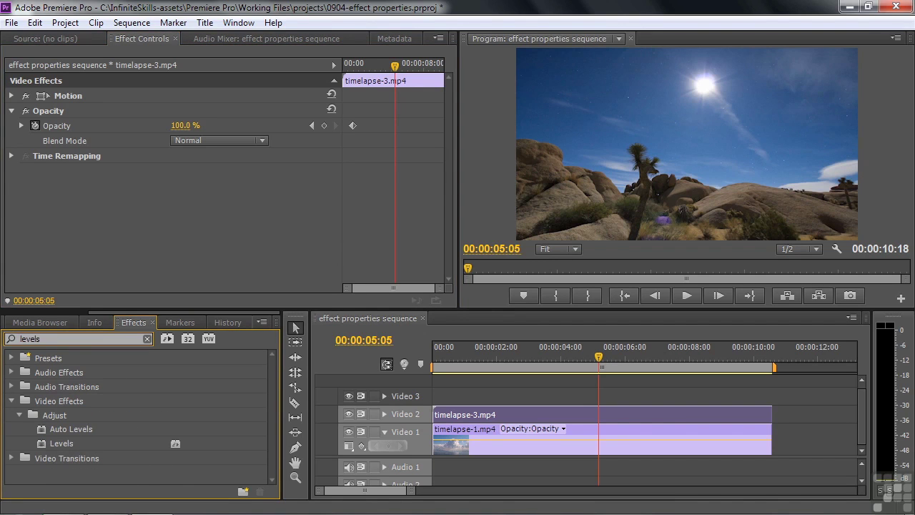
{"action": "double_click", "coordinate": [38, 443]}
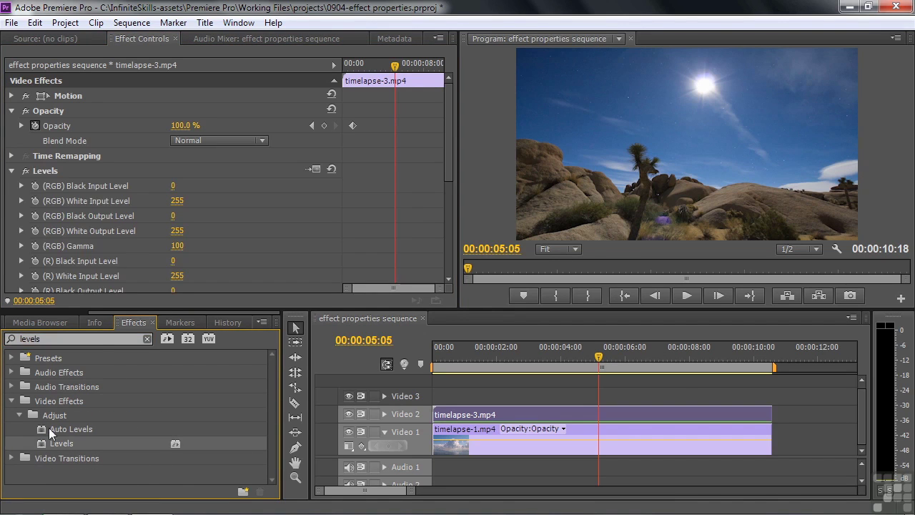
Raise the Levels midtone gamma to 113 in the Levels Setup dialog.
{"action": "left_click", "coordinate": [316, 168]}
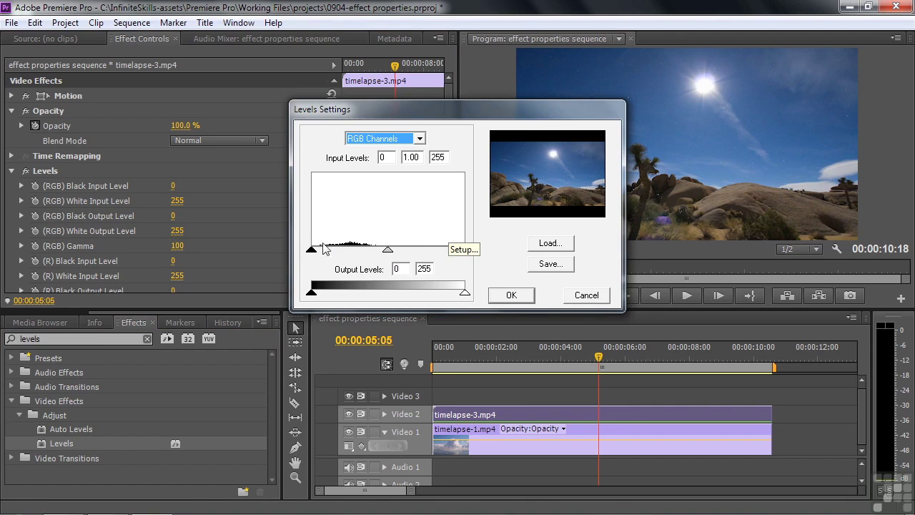
{"action": "mouse_move", "coordinate": [388, 253]}
{"action": "left_mouse_down"}
{"action": "mouse_move", "coordinate": [366, 253]}
{"action": "mouse_move", "coordinate": [406, 253]}
{"action": "mouse_move", "coordinate": [386, 265]}
{"action": "left_mouse_up"}
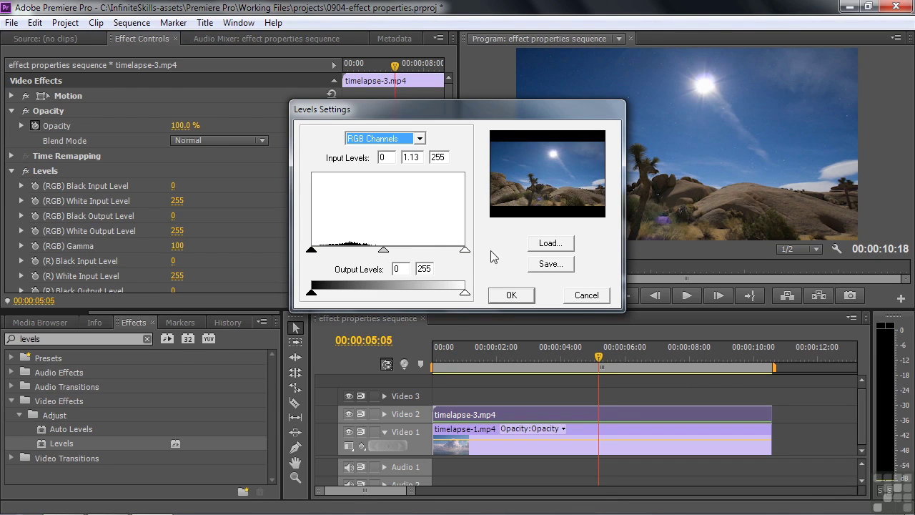
{"action": "mouse_move", "coordinate": [464, 293]}
{"action": "left_mouse_down"}
{"action": "mouse_move", "coordinate": [430, 295]}
{"action": "mouse_move", "coordinate": [465, 293]}
{"action": "left_mouse_up"}
Confirm the Levels settings and fine-tune RGB Gamma down to 109, leaving Setup unchanged.
{"action": "left_click", "coordinate": [519, 296]}
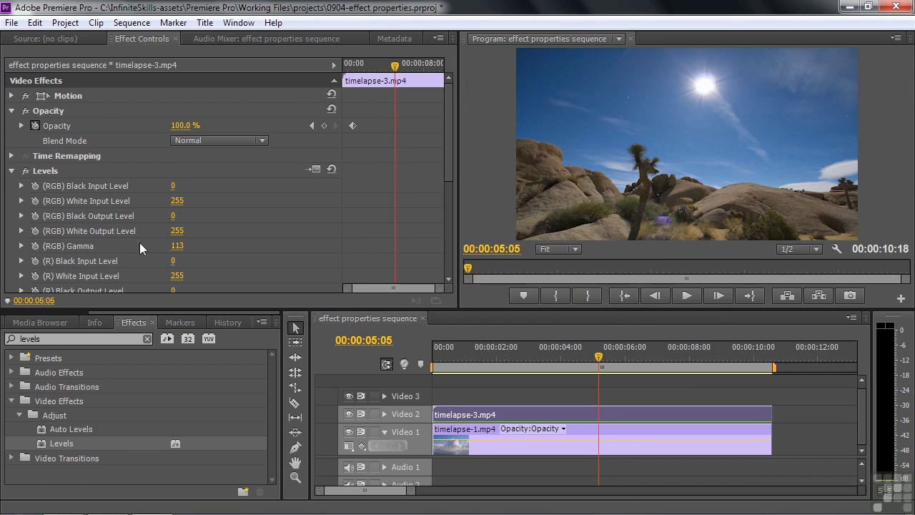
{"action": "mouse_move", "coordinate": [175, 245]}
{"action": "left_mouse_down"}
{"action": "mouse_move", "coordinate": [188, 245]}
{"action": "mouse_move", "coordinate": [164, 245]}
{"action": "mouse_move", "coordinate": [187, 245]}
{"action": "left_mouse_up"}
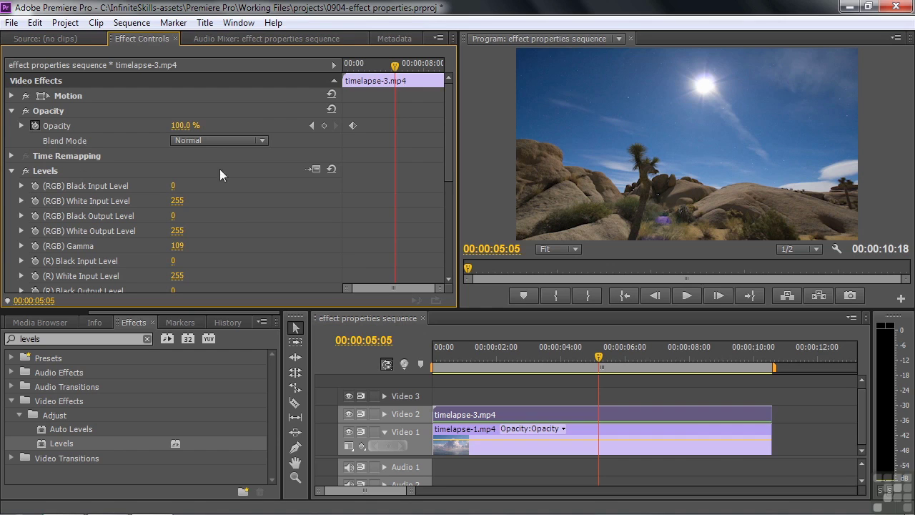
{"action": "left_click", "coordinate": [314, 168]}
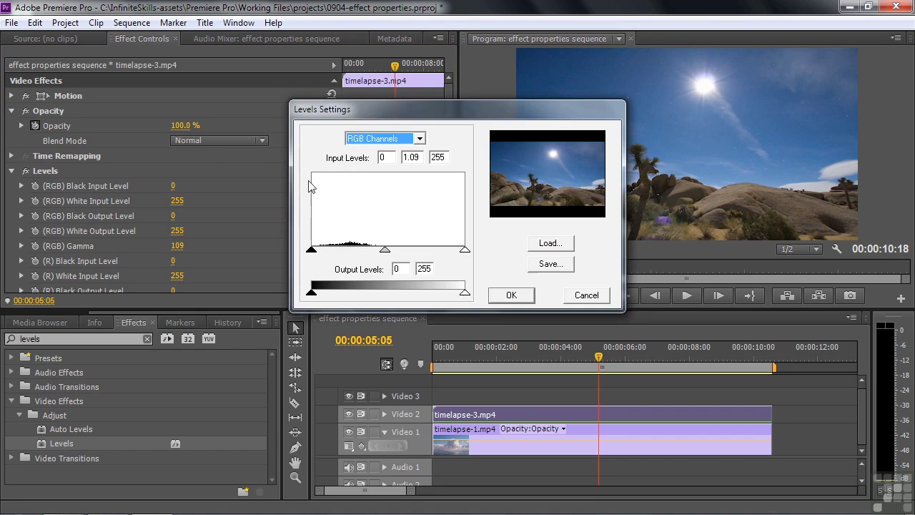
{"action": "left_click", "coordinate": [593, 297]}
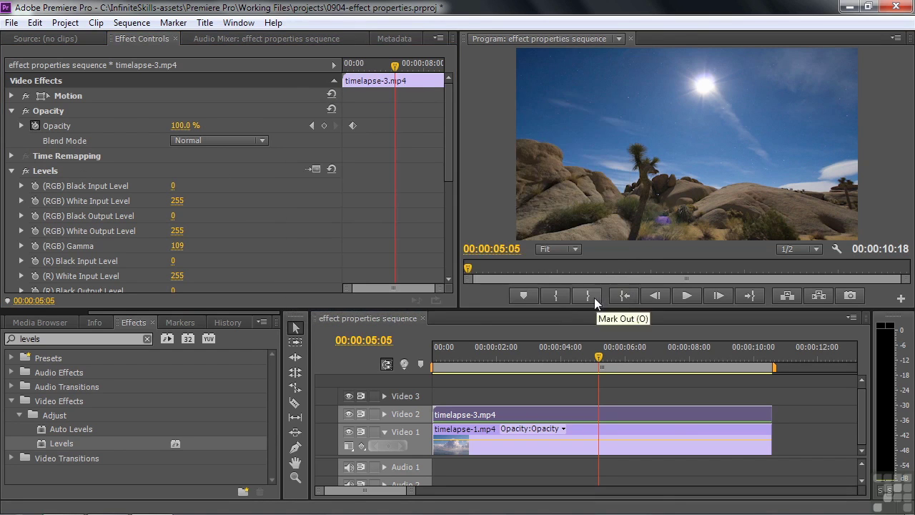